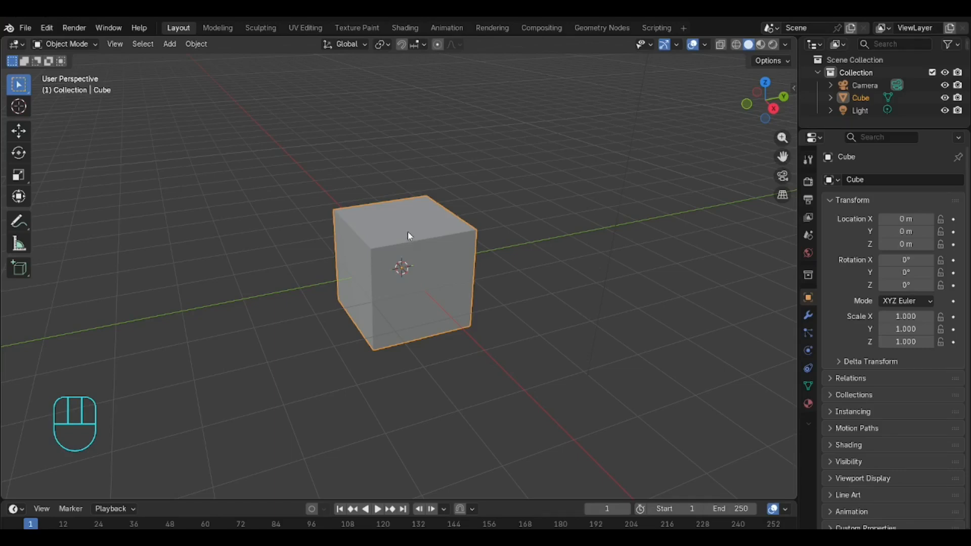
Step: Select the cube and switch the viewport to Rendered shading
{"action": "left_click", "coordinate": [396, 222]}
{"action": "left_click", "coordinate": [771, 46]}
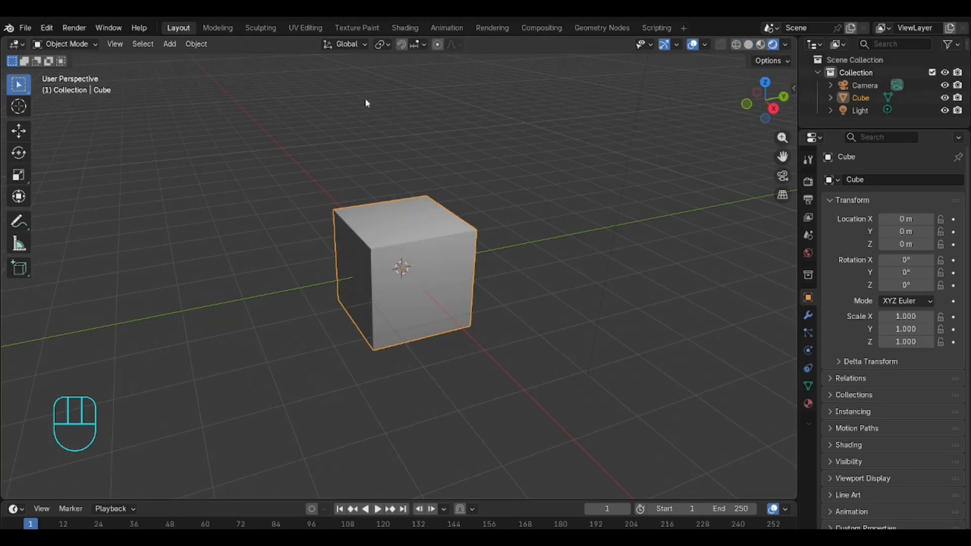
{"action": "scroll", "coordinate": [437, 180], "scroll_direction": "down", "scroll_amount": 5}
{"action": "scroll", "coordinate": [437, 180], "scroll_direction": "up", "scroll_amount": 8}
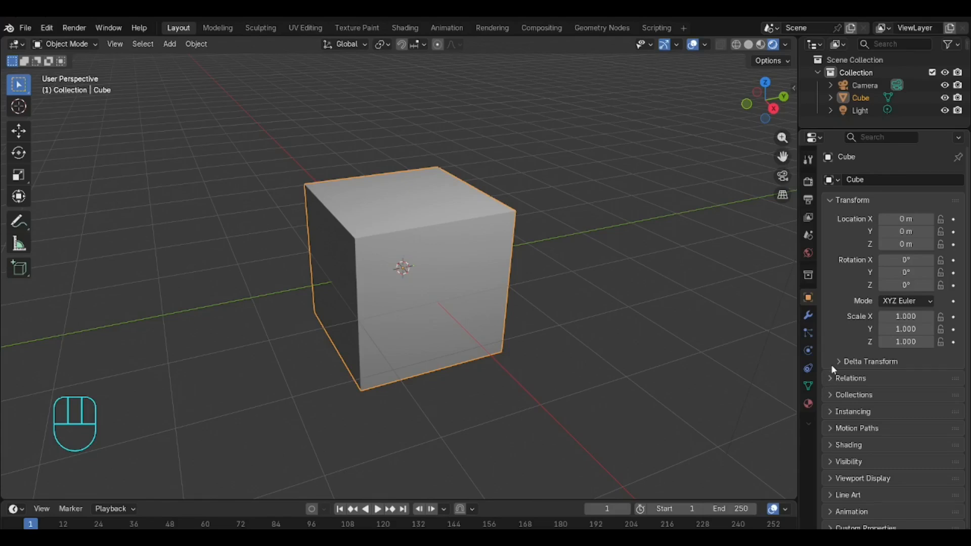
Step: Open the cube's Material properties and widen the Properties editor
{"action": "left_click", "coordinate": [808, 404]}
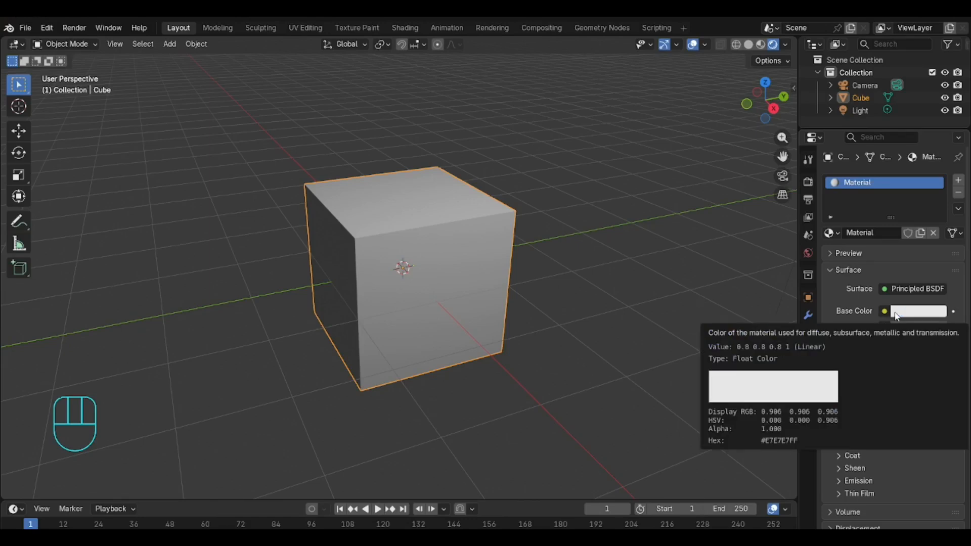
{"action": "left_click_drag", "start_coordinate": [796, 278], "coordinate": [741, 278]}
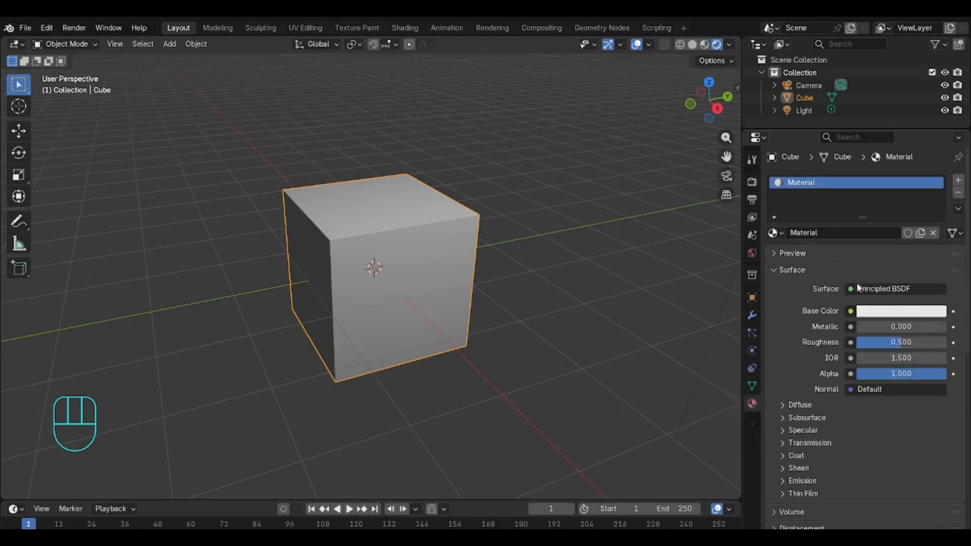
Step: Set the material's Base Color to a bright green
{"action": "left_click", "coordinate": [866, 314]}
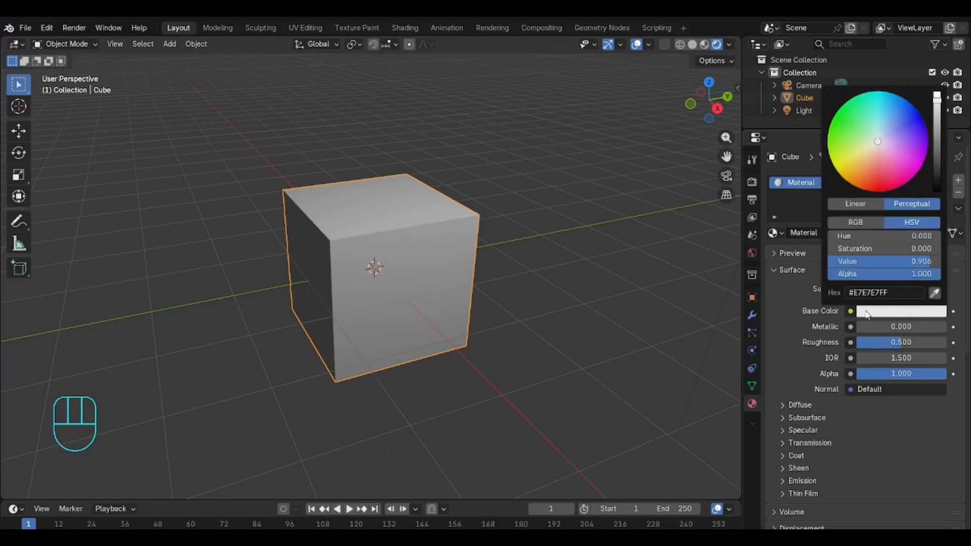
{"action": "left_click", "coordinate": [841, 129]}
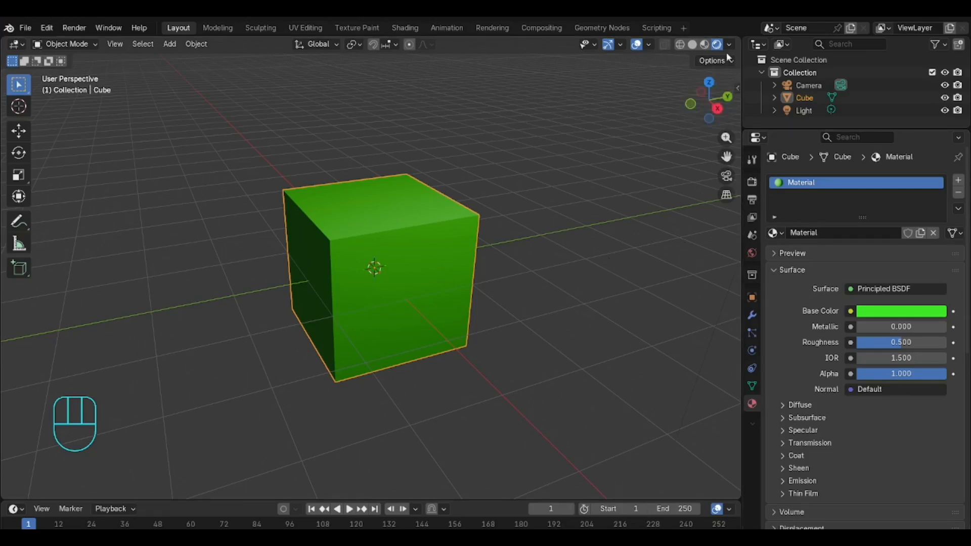
Step: Cycle through the viewport shading modes, finishing in Rendered shading
{"action": "left_click", "coordinate": [704, 44]}
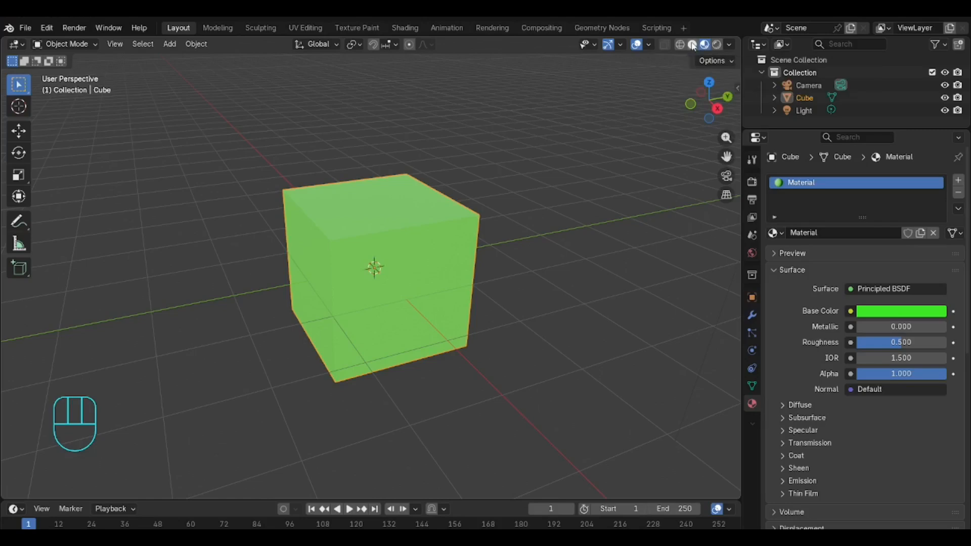
{"action": "left_click", "coordinate": [693, 44]}
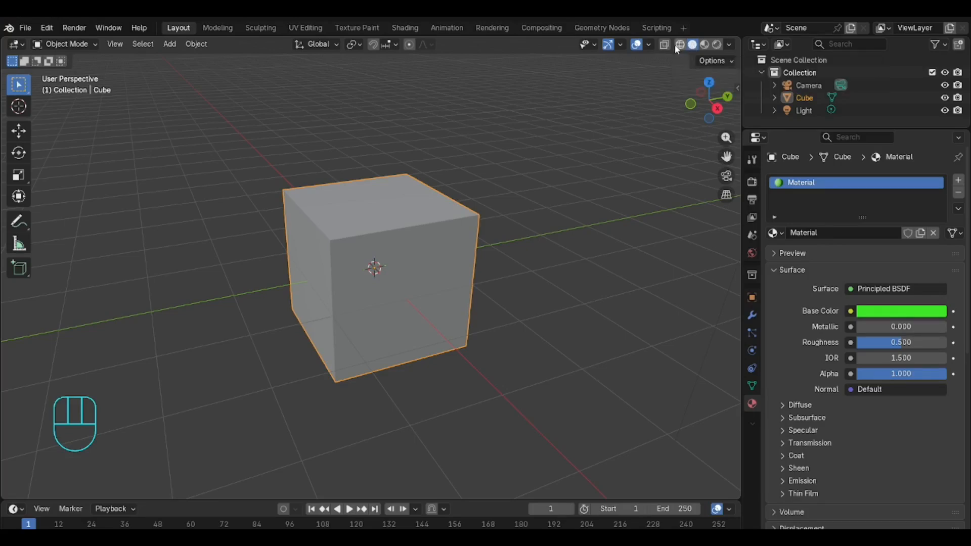
{"action": "left_click", "coordinate": [680, 44]}
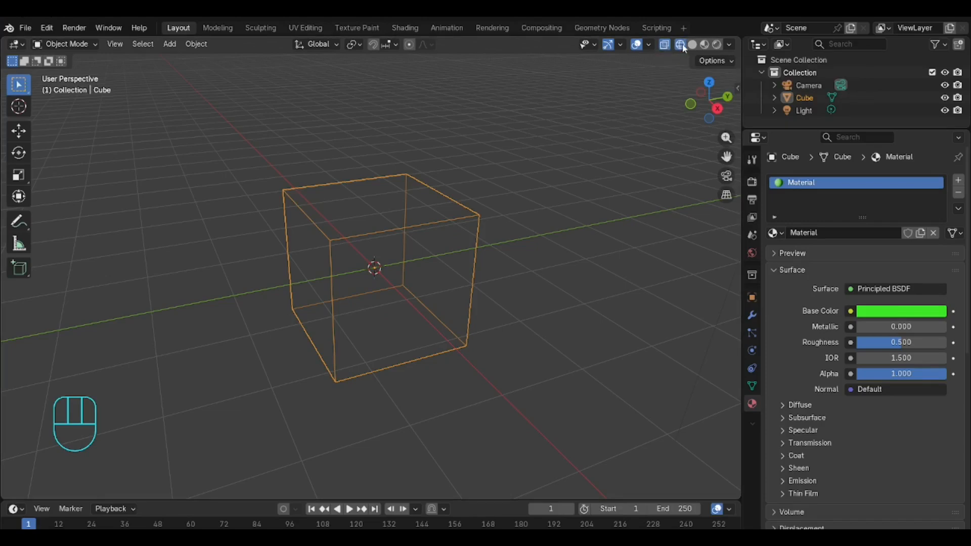
{"action": "left_click", "coordinate": [692, 44]}
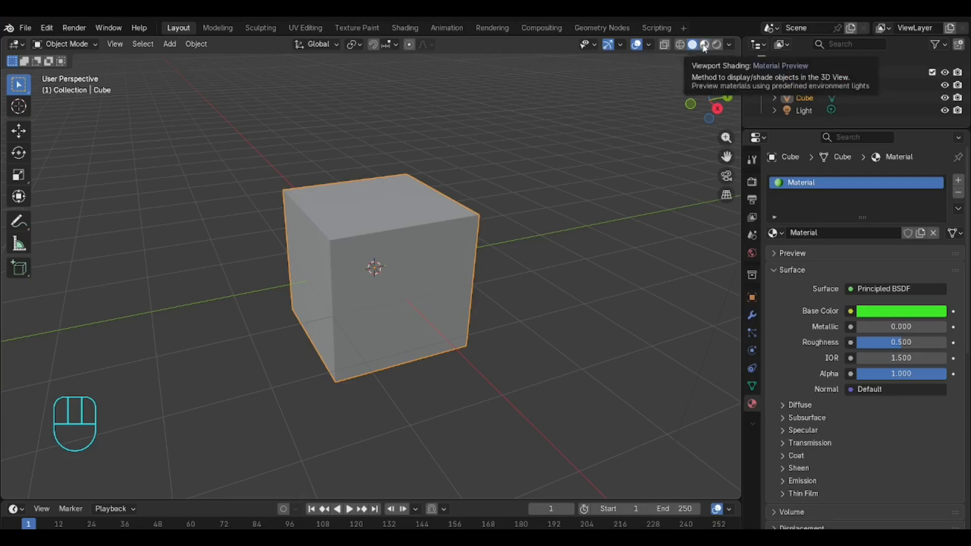
{"action": "left_click", "coordinate": [704, 45]}
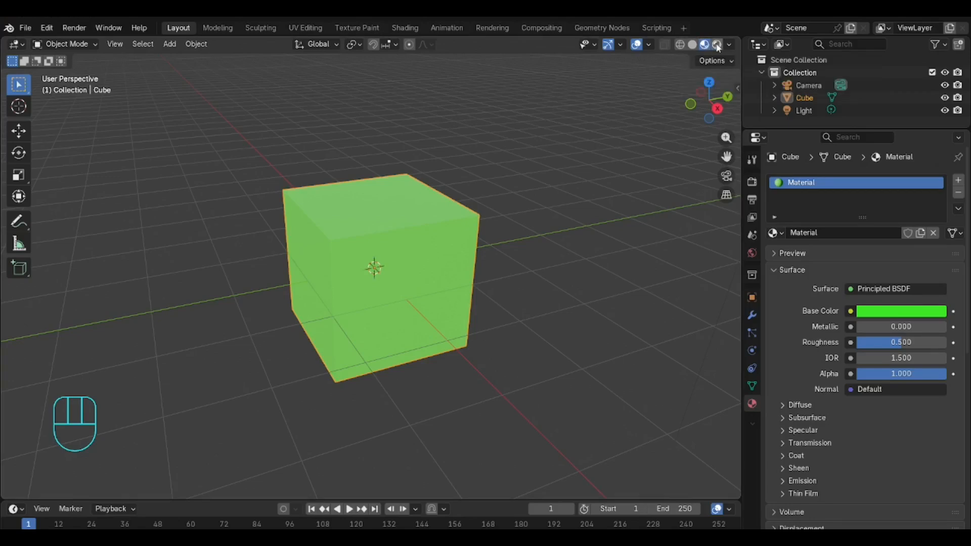
{"action": "left_click", "coordinate": [716, 44]}
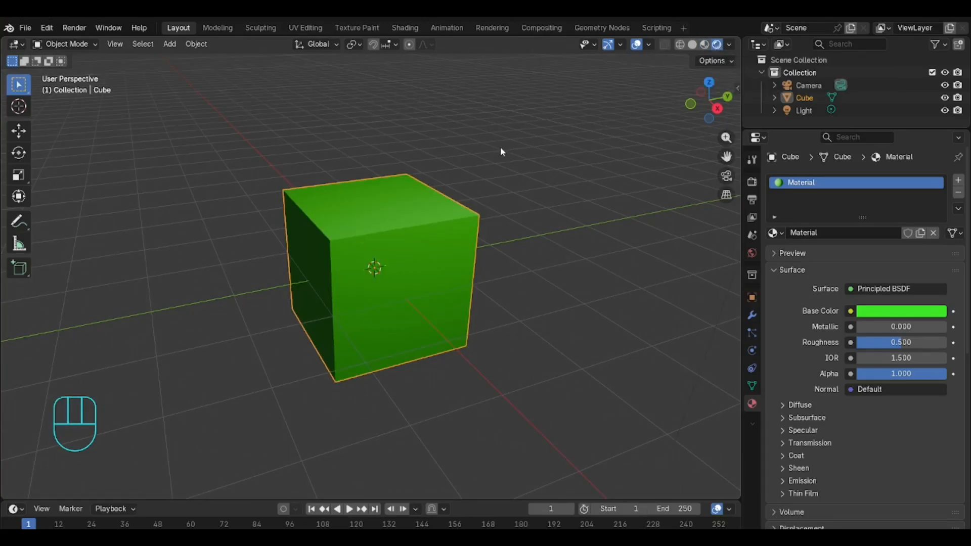
{"action": "left_click", "coordinate": [692, 44]}
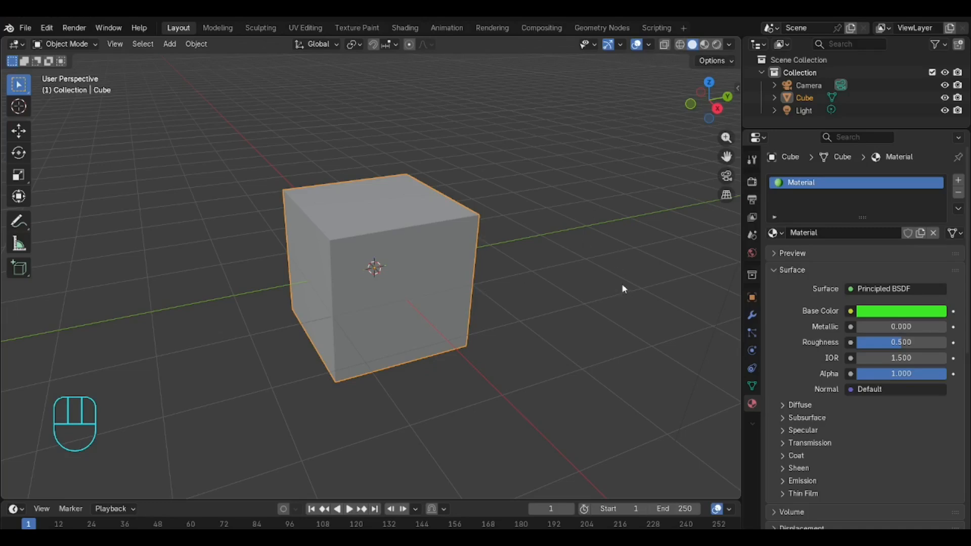
{"action": "left_click", "coordinate": [716, 45]}
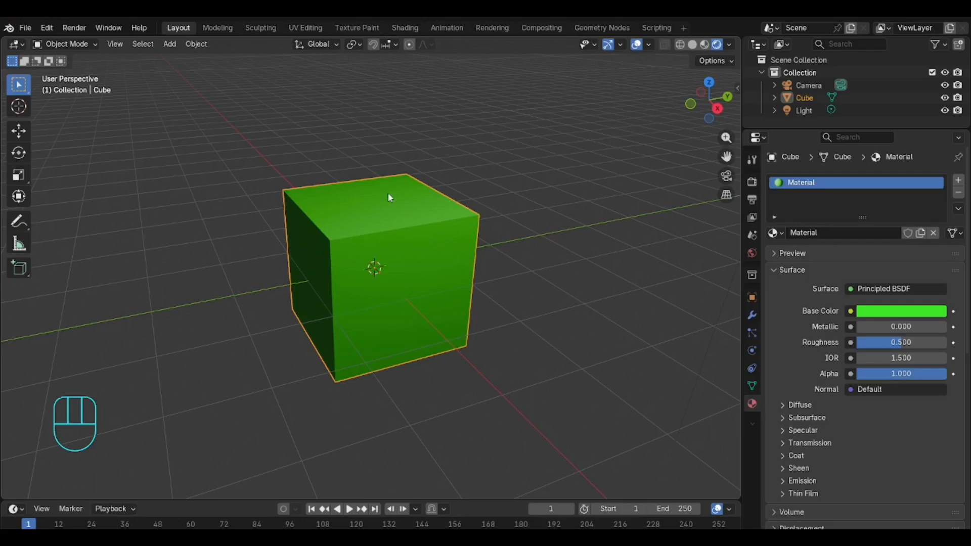
{"action": "scroll", "coordinate": [495, 83], "scroll_direction": "down", "scroll_amount": 5}
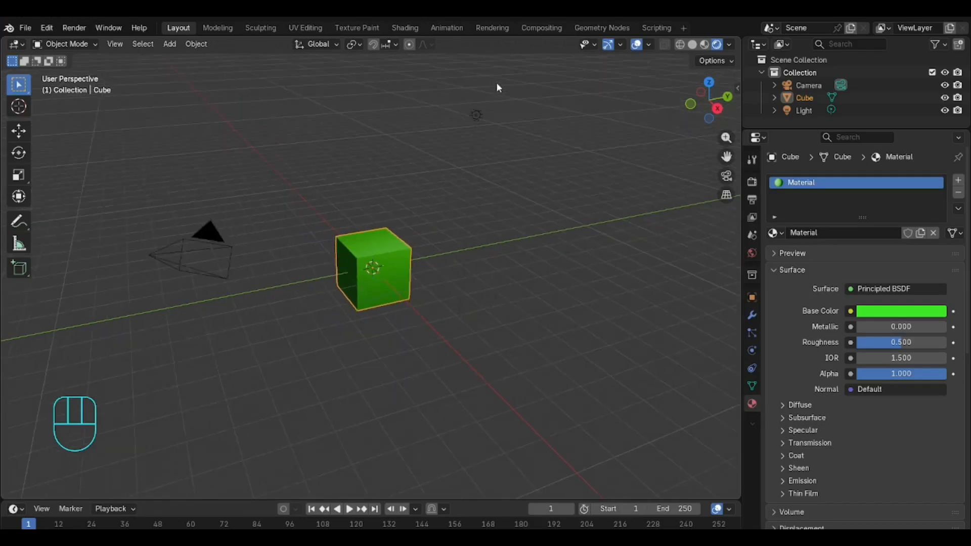
{"action": "scroll", "coordinate": [496, 86], "scroll_direction": "up", "scroll_amount": 3}
{"action": "scroll", "coordinate": [496, 83], "scroll_direction": "down", "scroll_amount": 3}
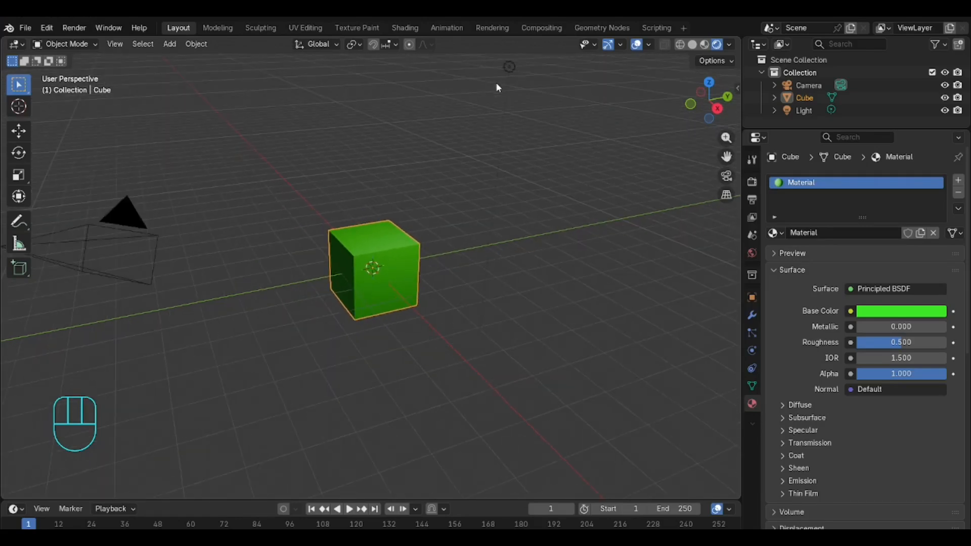
{"action": "scroll", "coordinate": [496, 81], "scroll_direction": "up", "scroll_amount": 5}
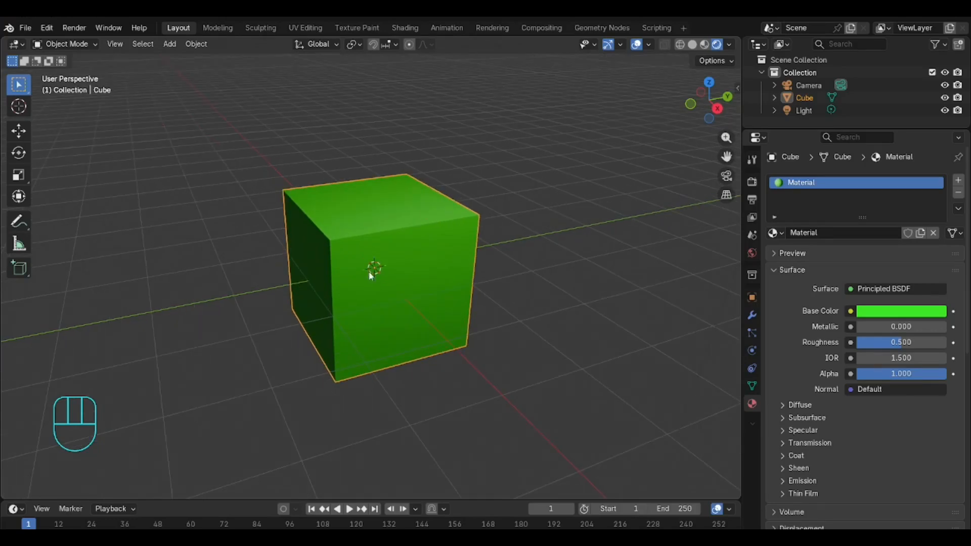
{"action": "middle_click_drag", "start_coordinate": [284, 221], "coordinate": [254, 215]}
{"action": "scroll", "coordinate": [505, 184], "scroll_direction": "down", "scroll_amount": 4}
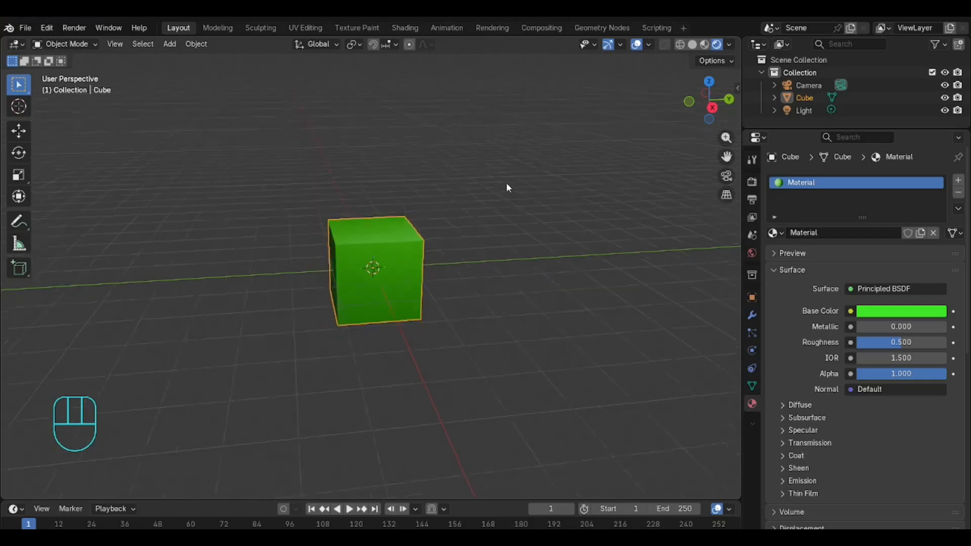
{"action": "scroll", "coordinate": [507, 179], "scroll_direction": "down", "scroll_amount": 2}
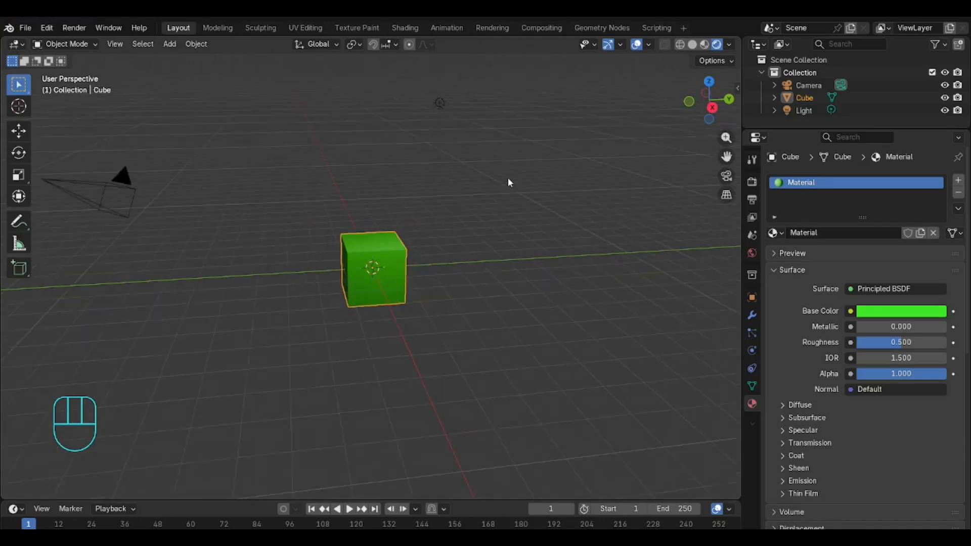
{"action": "scroll", "coordinate": [396, 251], "scroll_direction": "up", "scroll_amount": 2}
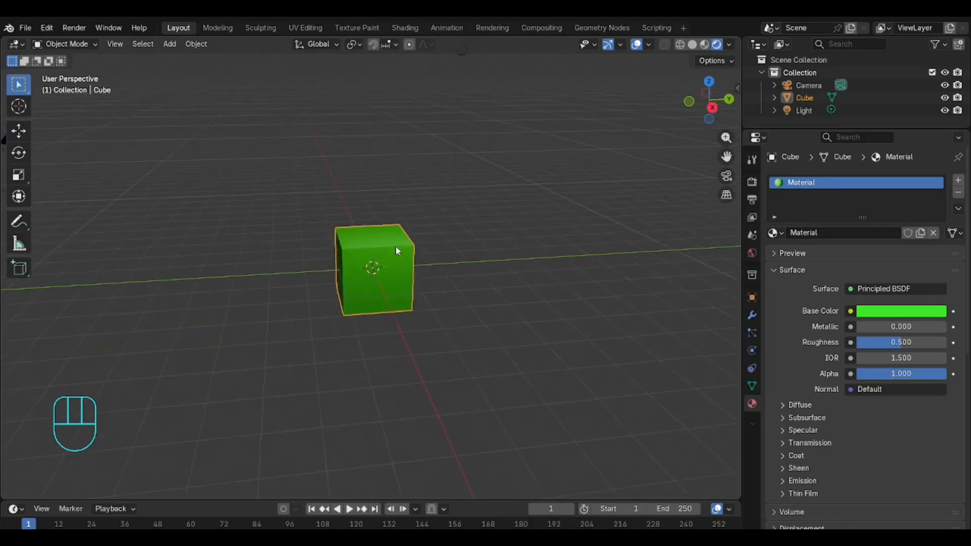
{"action": "scroll", "coordinate": [407, 219], "scroll_direction": "down", "scroll_amount": 1}
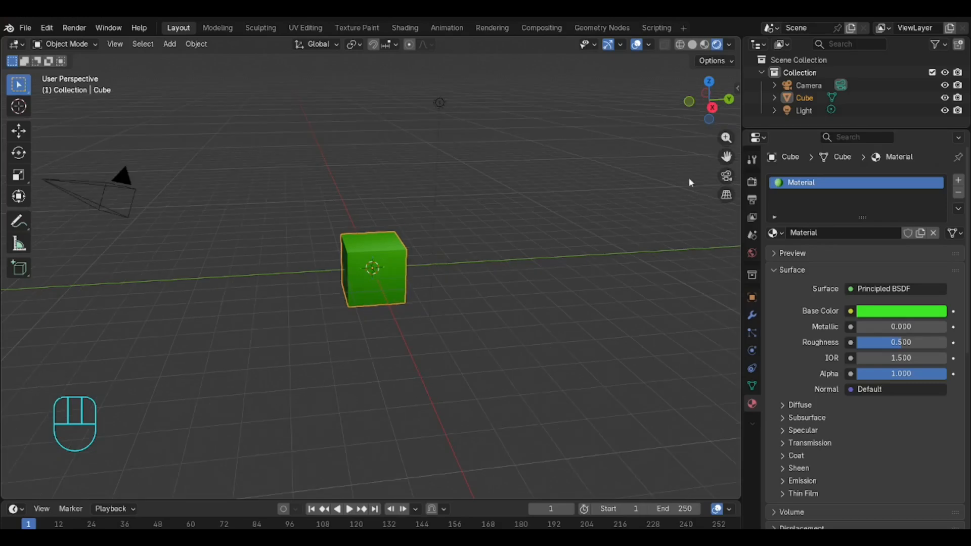
Step: Try moving the light, then undo the move
{"action": "left_click", "coordinate": [792, 111]}
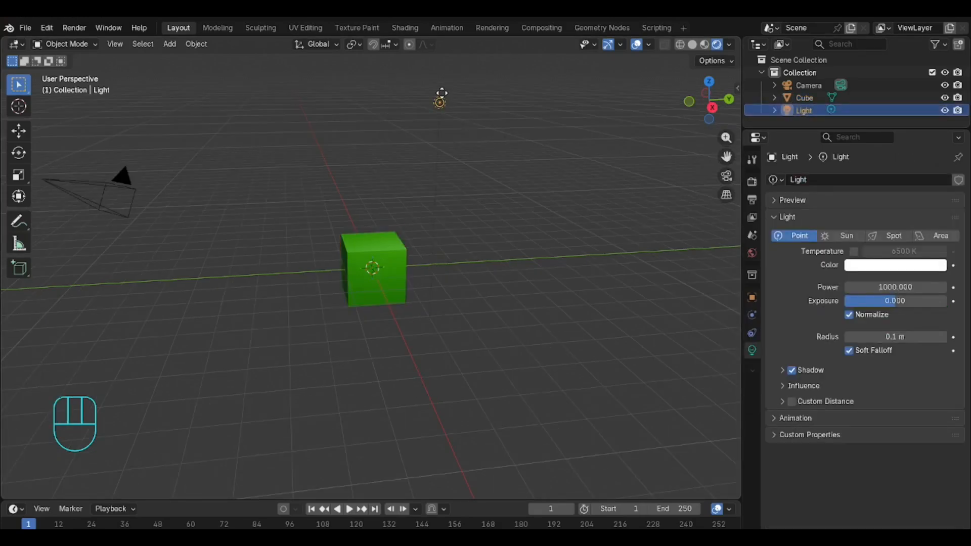
{"action": "key", "text": "g"}
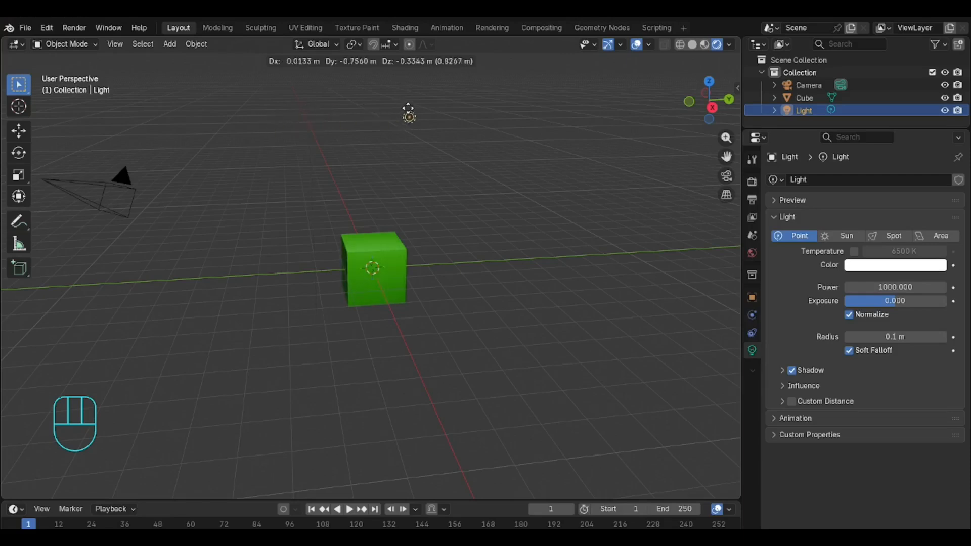
{"action": "left_click", "coordinate": [409, 108]}
{"action": "key", "text": "Escape"}
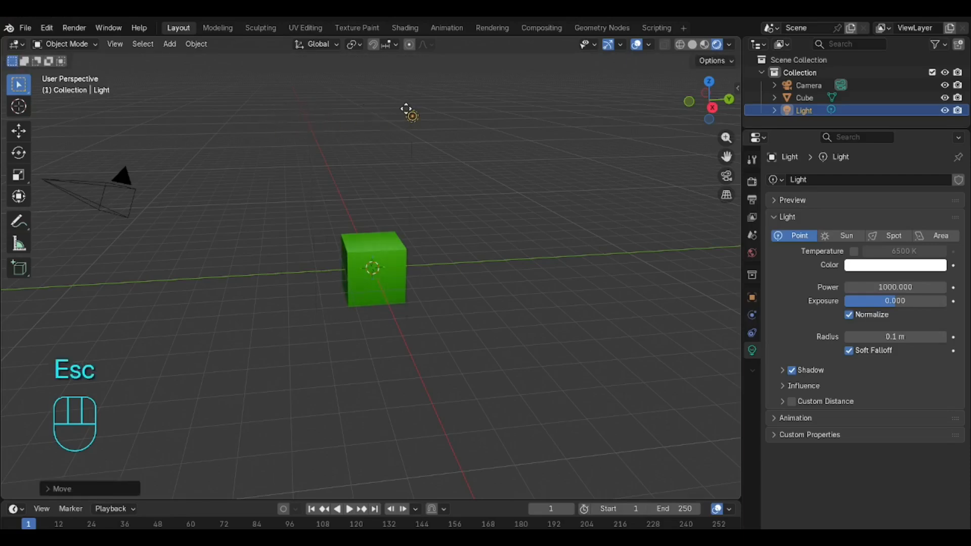
{"action": "key", "text": "ctrl+z"}
Step: Select the cube and switch to Edit Mode
{"action": "scroll", "coordinate": [377, 253], "scroll_direction": "down", "scroll_amount": 2}
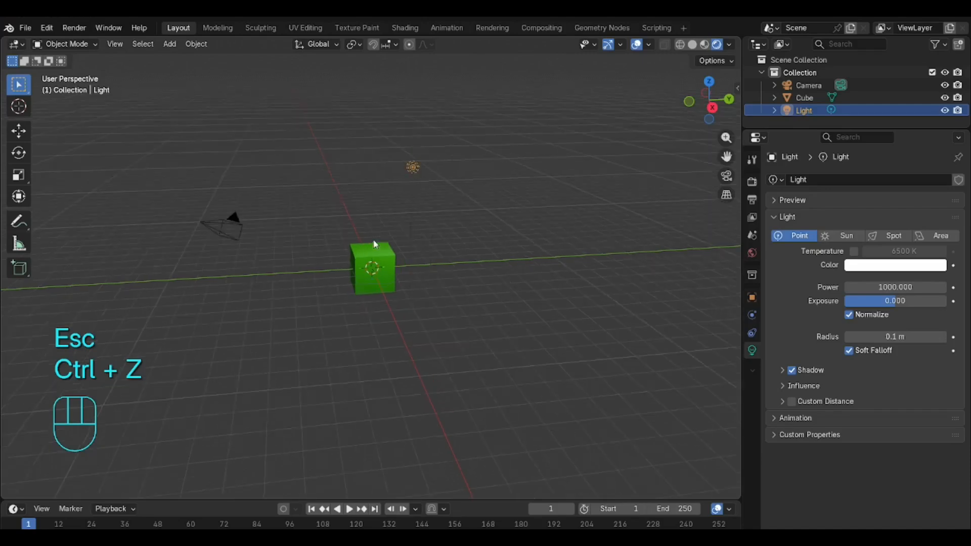
{"action": "scroll", "coordinate": [384, 238], "scroll_direction": "up", "scroll_amount": 7}
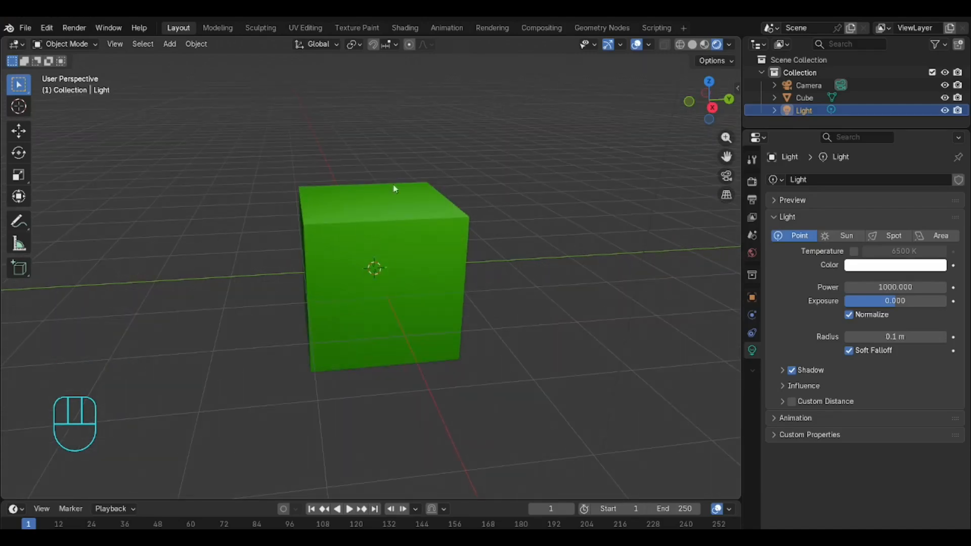
{"action": "middle_click_drag", "start_coordinate": [384, 139], "coordinate": [416, 134]}
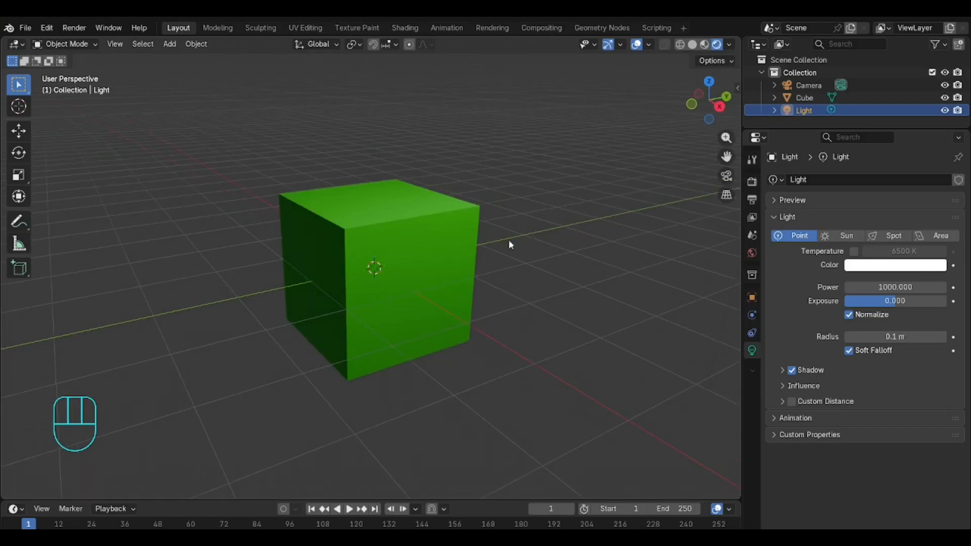
{"action": "left_click", "coordinate": [451, 289]}
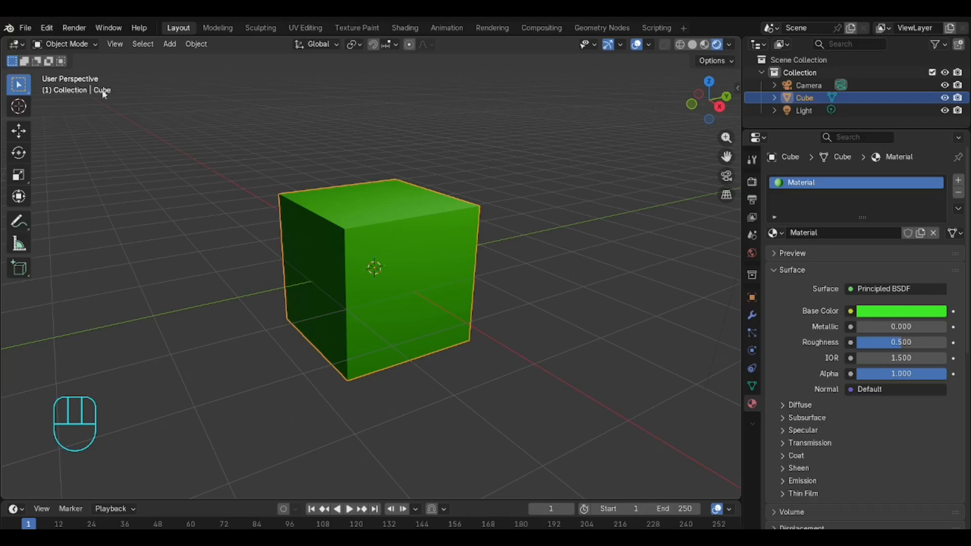
{"action": "left_click", "coordinate": [77, 44]}
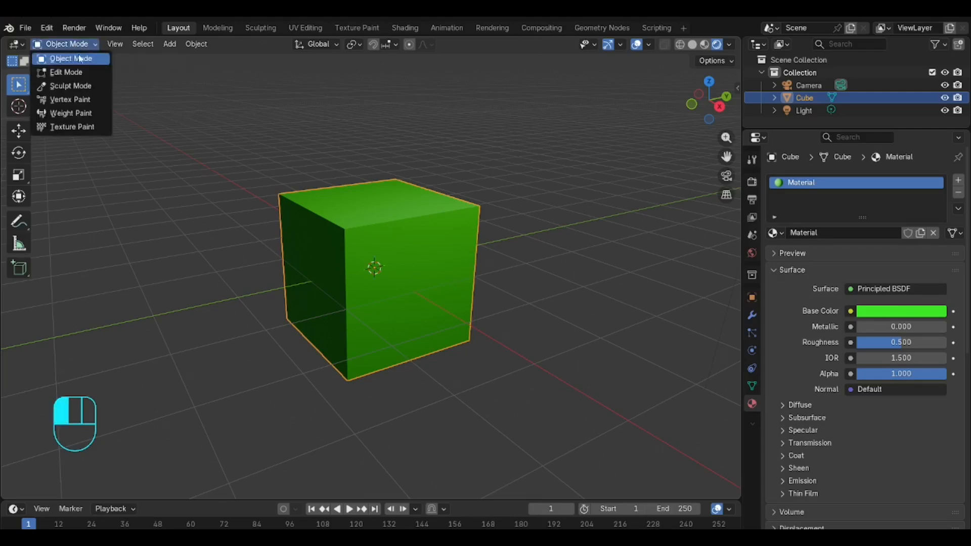
{"action": "left_click", "coordinate": [82, 72]}
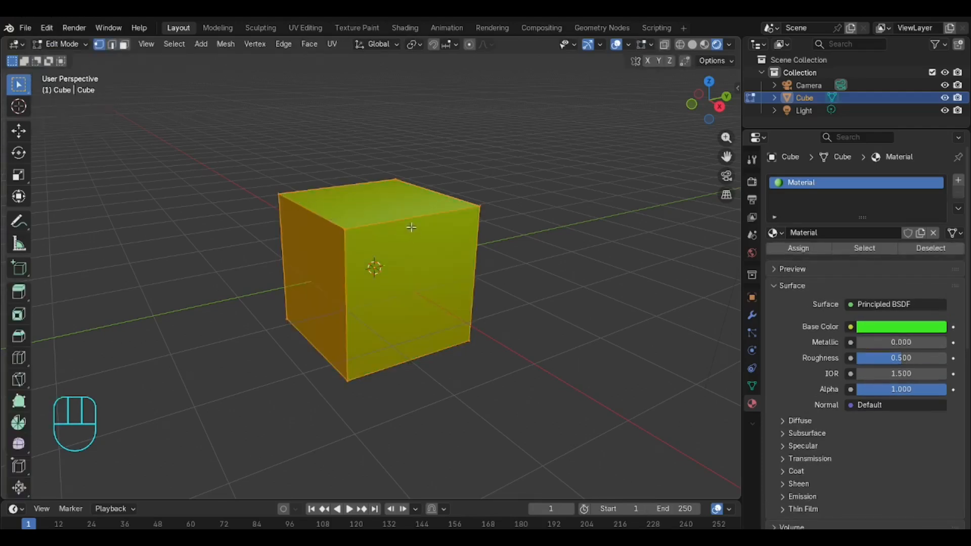
Step: Switch to face selection and select the cube's front face
{"action": "left_click", "coordinate": [124, 45]}
{"action": "left_click", "coordinate": [389, 194]}
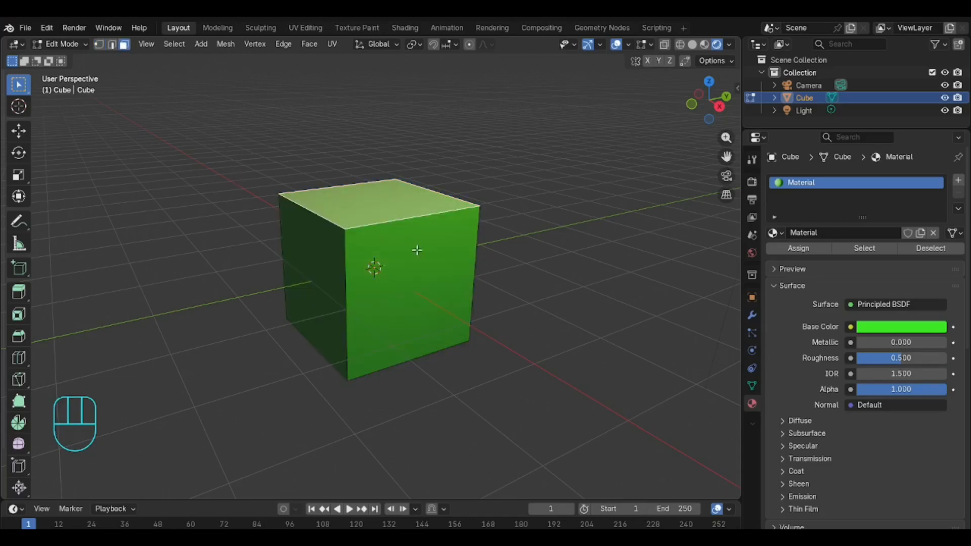
{"action": "left_click", "coordinate": [412, 251]}
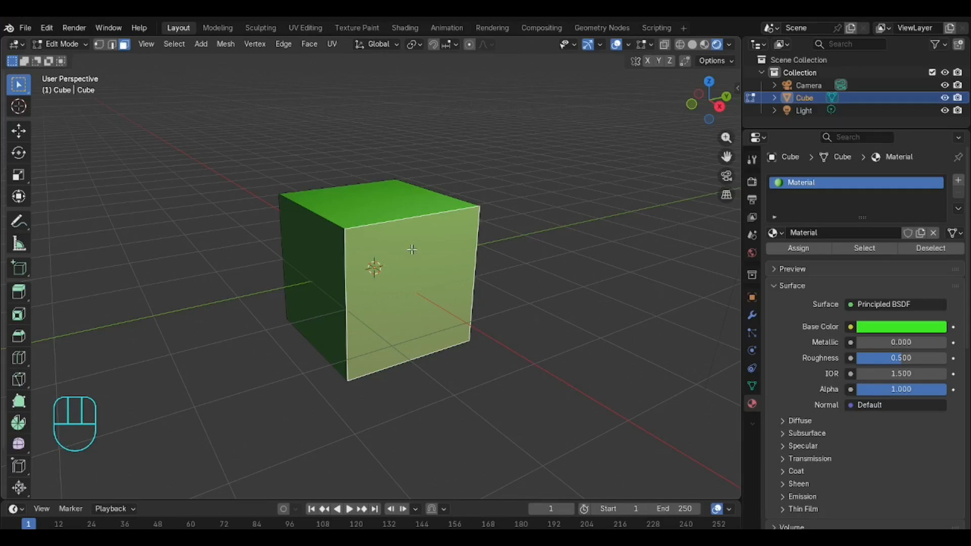
{"action": "left_click", "coordinate": [389, 199]}
{"action": "left_click", "coordinate": [415, 268]}
Step: Add a new material slot with a new material and assign it to the selected front face
{"action": "left_click", "coordinate": [958, 180]}
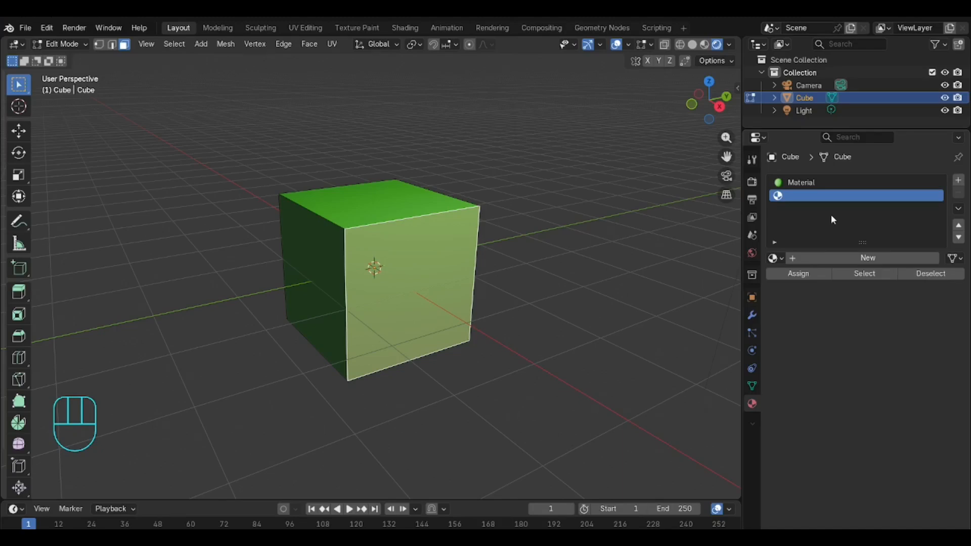
{"action": "left_click", "coordinate": [841, 258]}
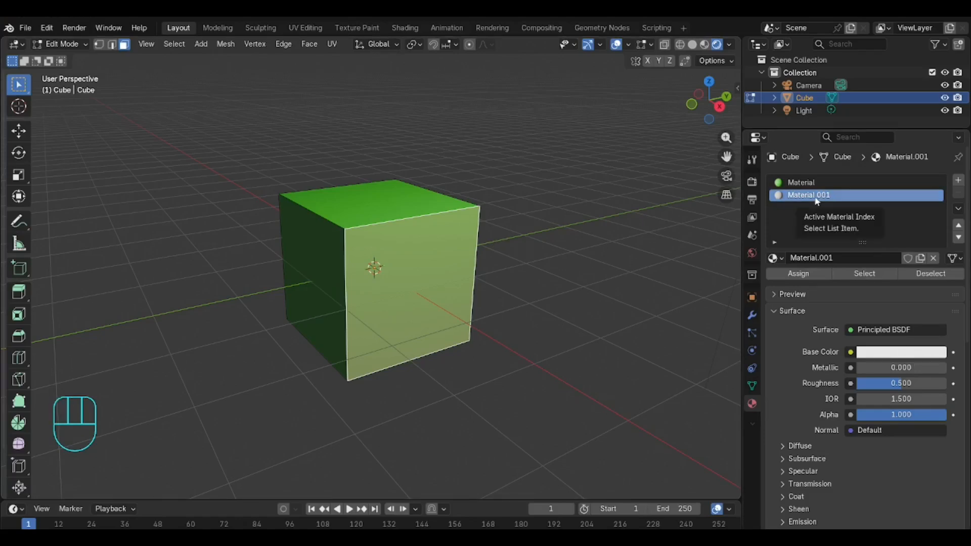
{"action": "left_click", "coordinate": [809, 276]}
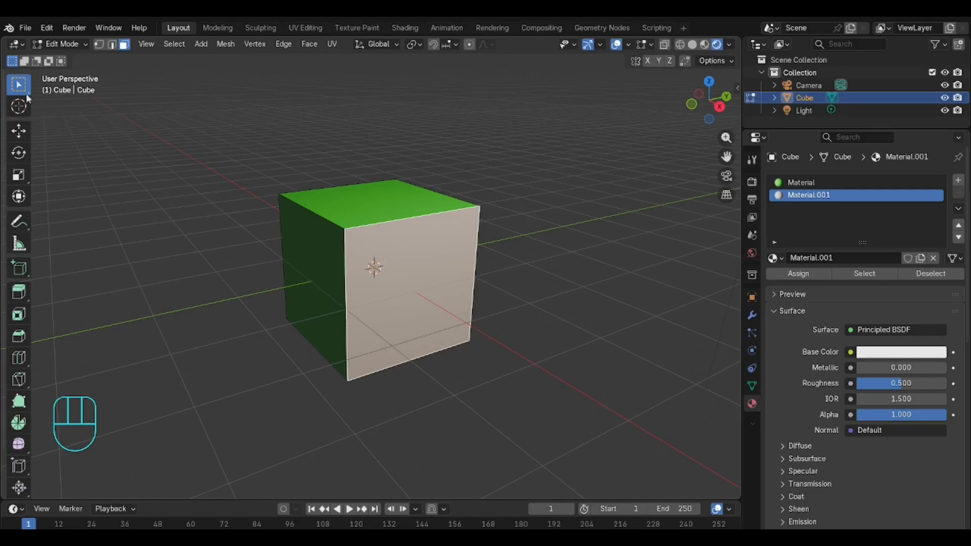
Step: Switch to Object Mode to preview the face material, then reselect the cube and return to Edit Mode
{"action": "left_click", "coordinate": [65, 45]}
{"action": "left_click", "coordinate": [76, 59]}
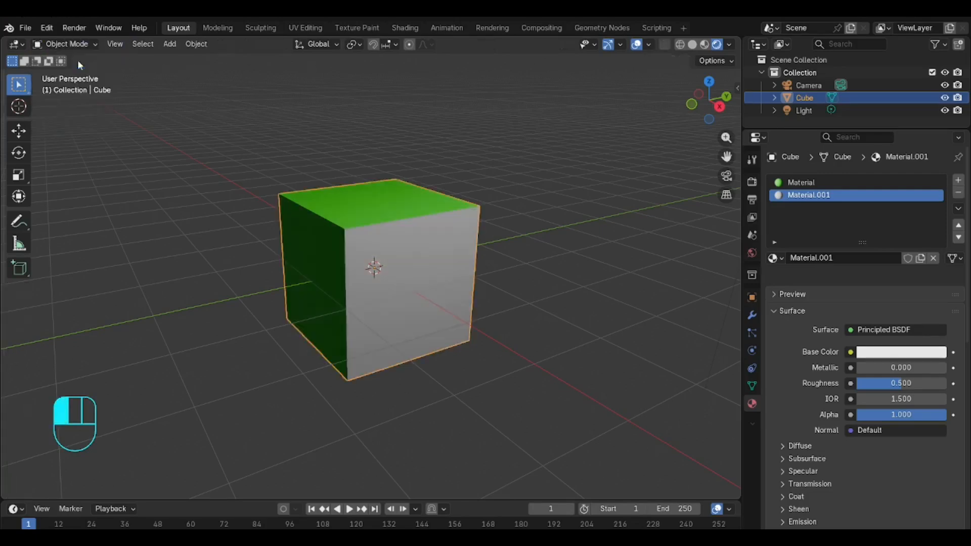
{"action": "left_click", "coordinate": [381, 112]}
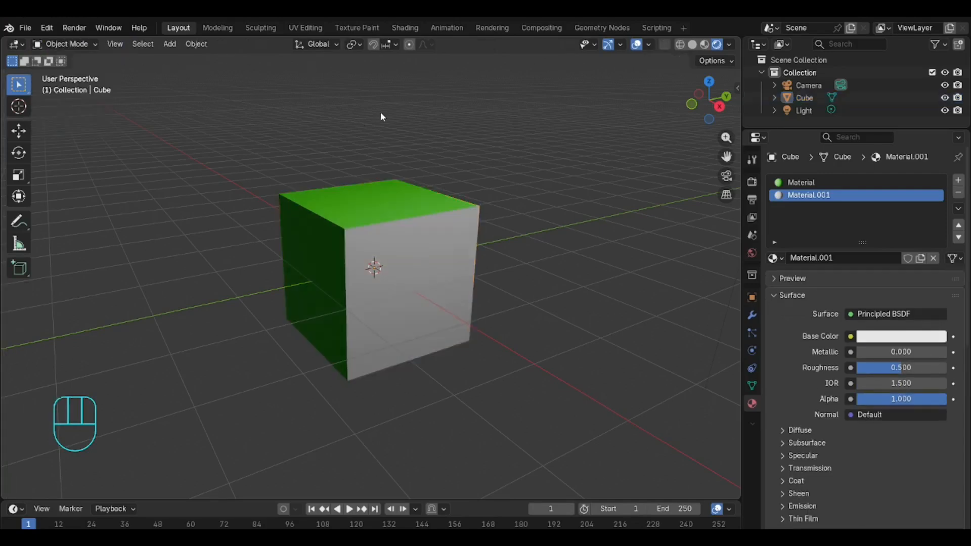
{"action": "left_click", "coordinate": [429, 263]}
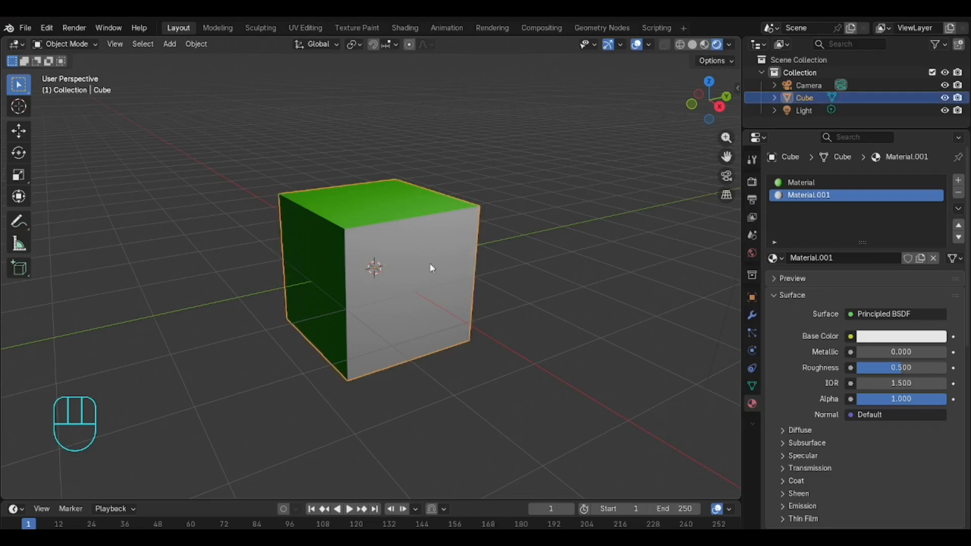
{"action": "left_click", "coordinate": [75, 44]}
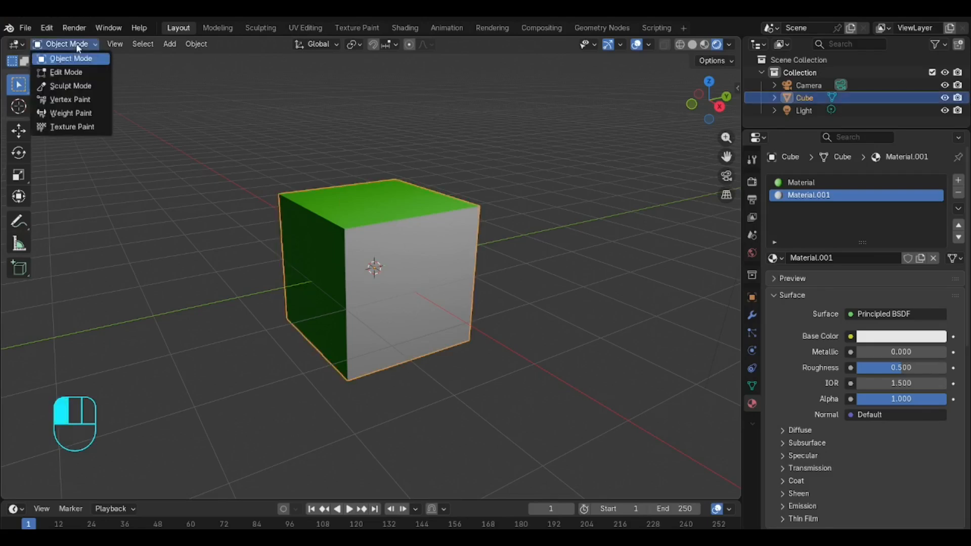
{"action": "left_click", "coordinate": [78, 73]}
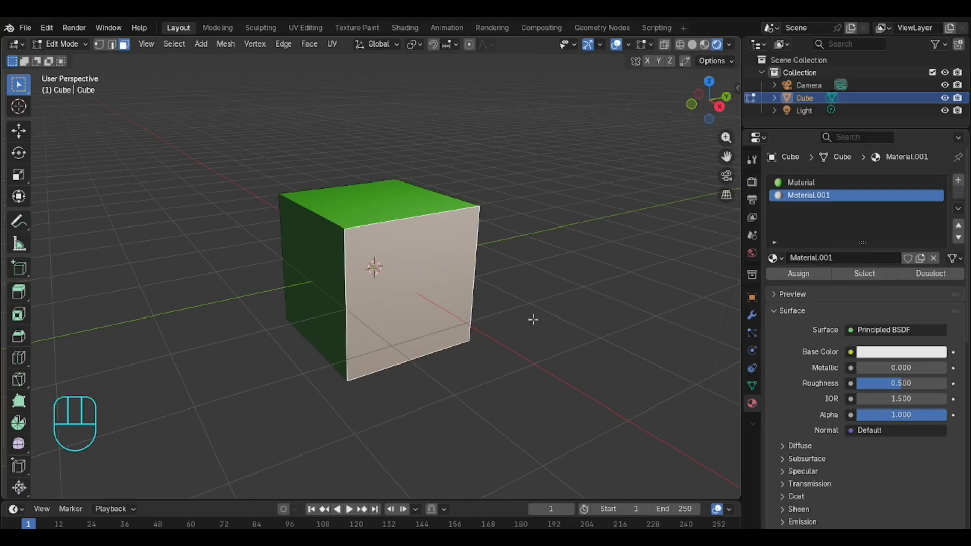
Step: Set Material.001's base color to a yellow-green using the color wheel
{"action": "left_click", "coordinate": [800, 200]}
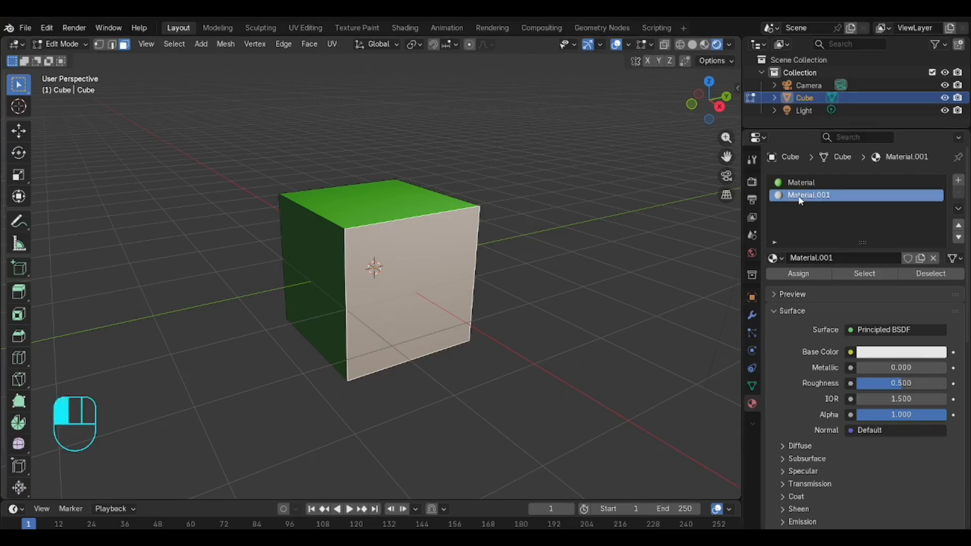
{"action": "left_click", "coordinate": [910, 354]}
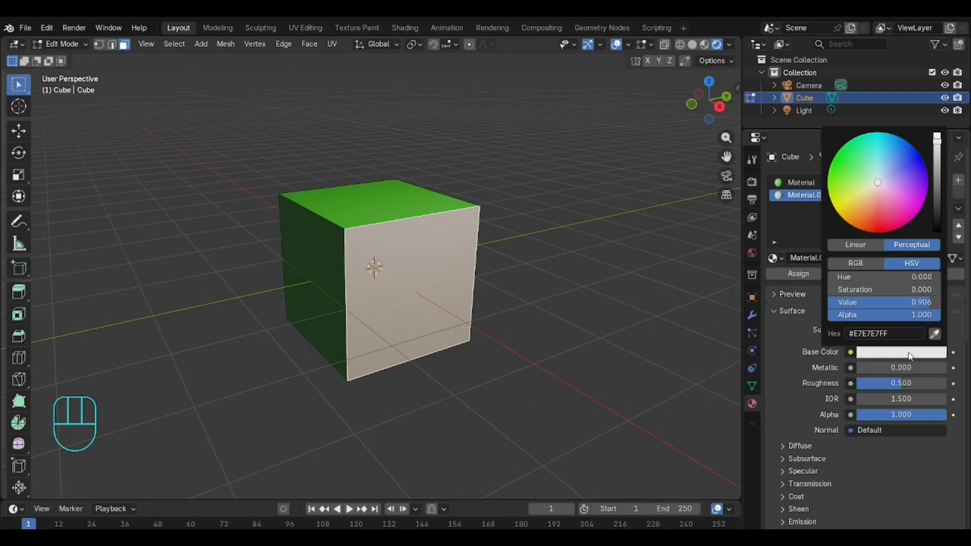
{"action": "left_click", "coordinate": [836, 160]}
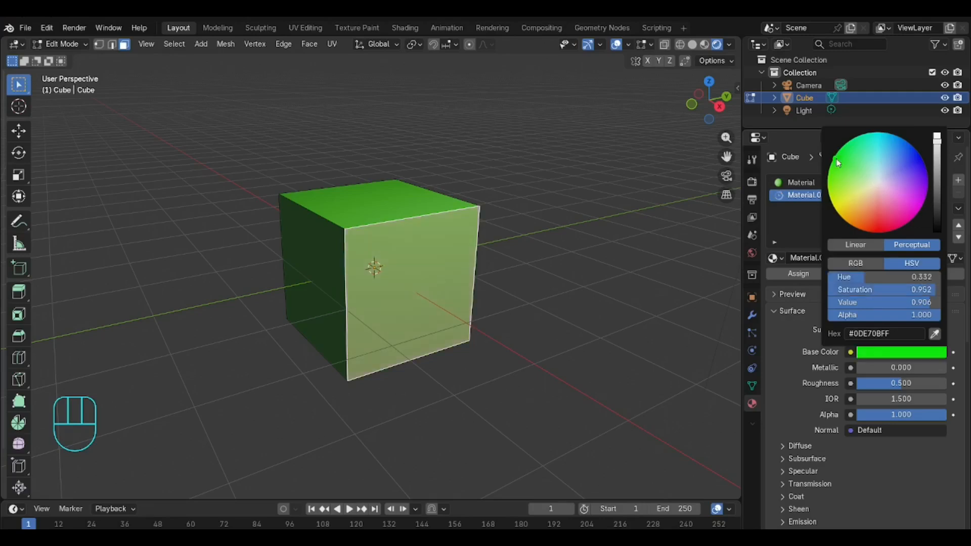
{"action": "mouse_move", "coordinate": [836, 159]}
{"action": "left_mouse_down"}
{"action": "mouse_move", "coordinate": [846, 151]}
{"action": "mouse_move", "coordinate": [832, 160]}
{"action": "left_mouse_up"}
{"action": "left_click_drag", "start_coordinate": [830, 161], "coordinate": [832, 183]}
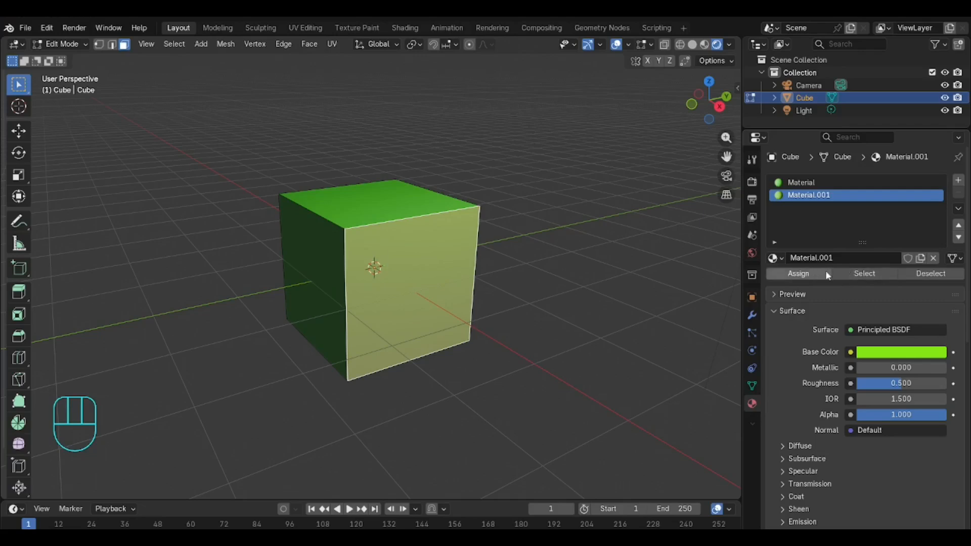
{"action": "left_click", "coordinate": [811, 271]}
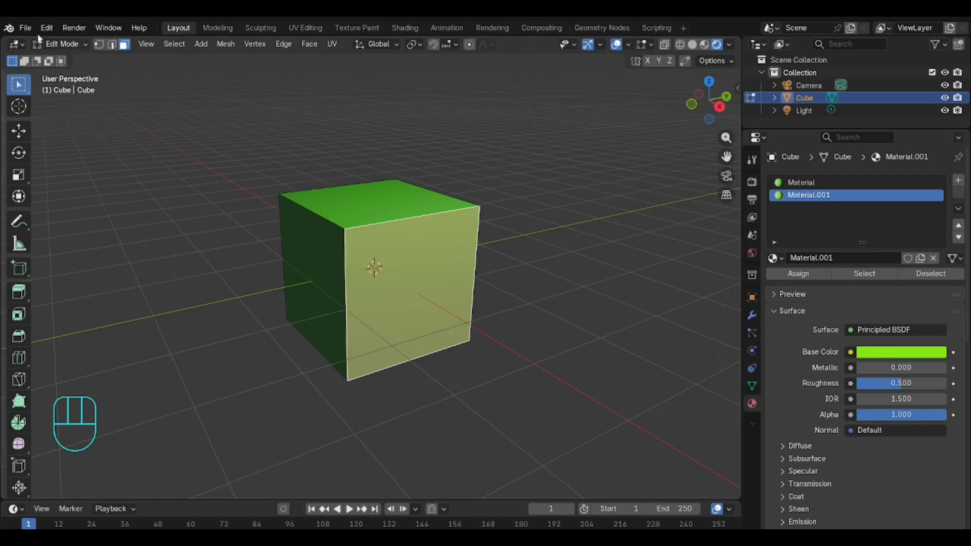
Step: Switch to Object Mode and reselect the cube to preview the front face color
{"action": "left_click", "coordinate": [62, 43]}
{"action": "left_click", "coordinate": [66, 55]}
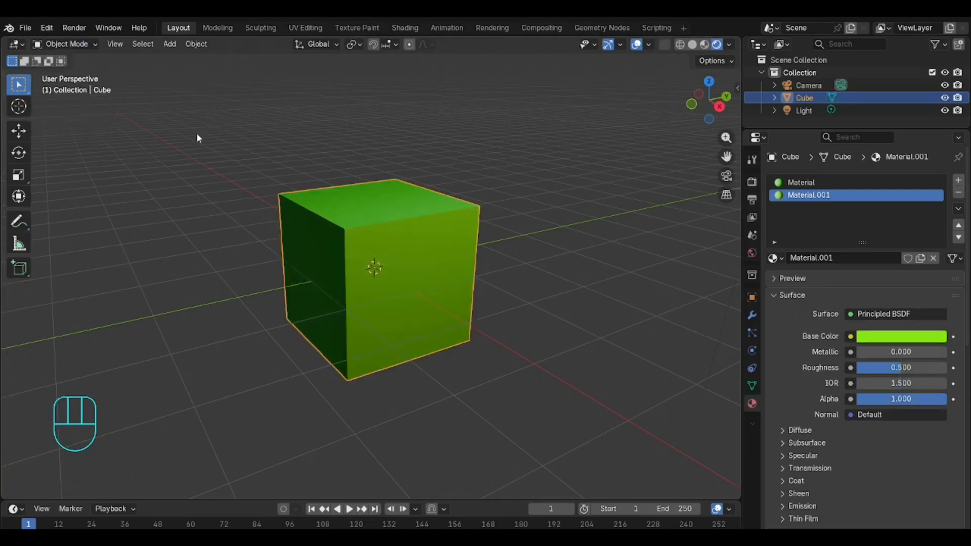
{"action": "left_click", "coordinate": [439, 278]}
{"action": "left_click", "coordinate": [425, 260]}
Step: Return to Edit Mode and change Material.001's base color to a teal green, hex 03E7AC
{"action": "left_click", "coordinate": [55, 44]}
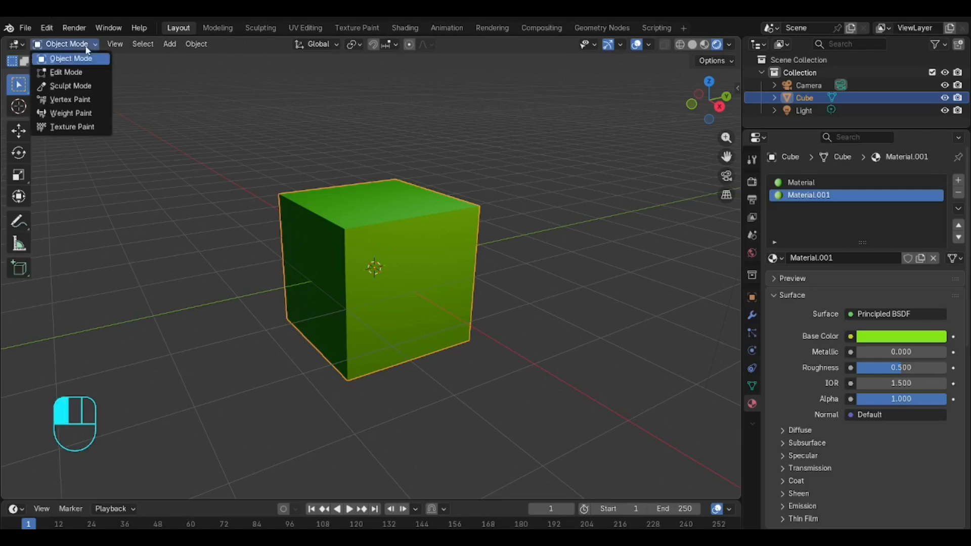
{"action": "left_click", "coordinate": [66, 73]}
{"action": "left_click", "coordinate": [453, 251]}
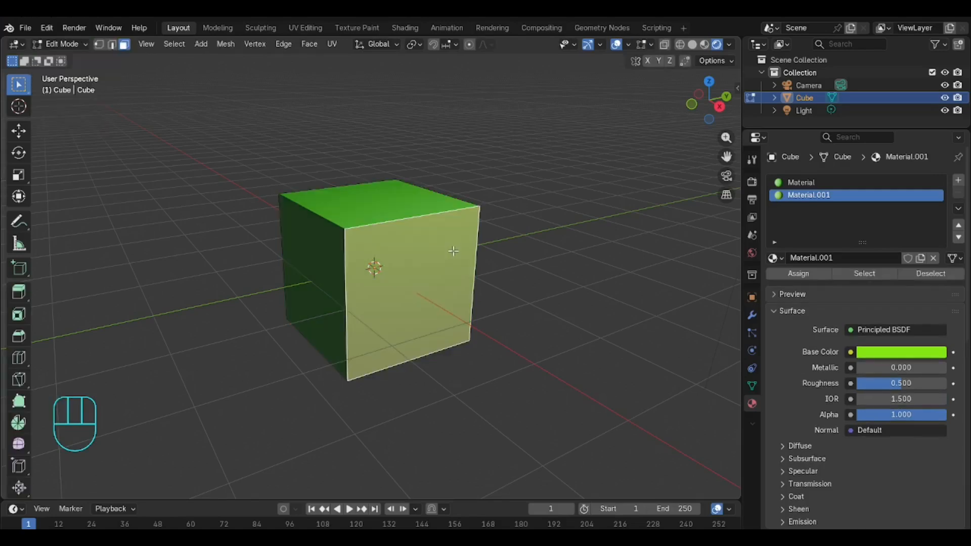
{"action": "left_click", "coordinate": [863, 358]}
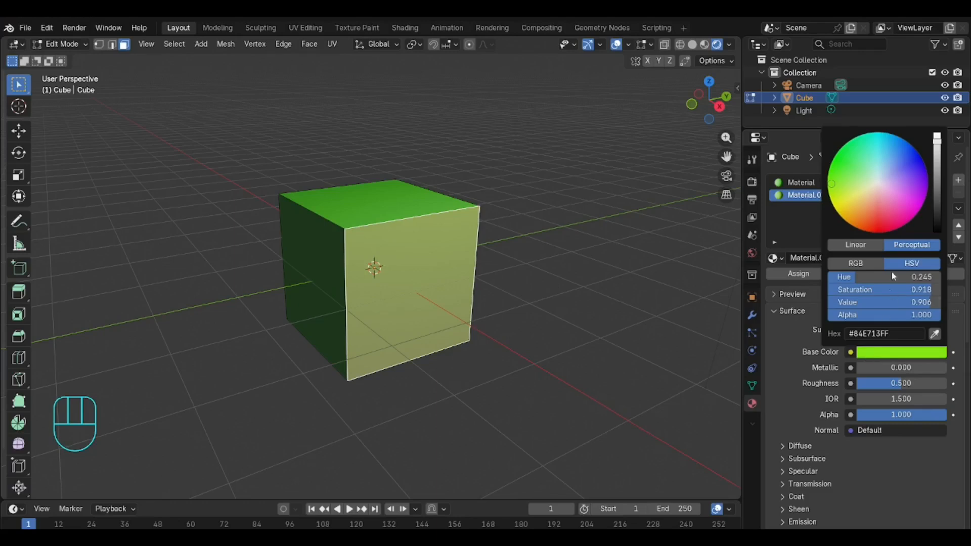
{"action": "mouse_move", "coordinate": [838, 183]}
{"action": "left_mouse_down"}
{"action": "mouse_move", "coordinate": [828, 183]}
{"action": "mouse_move", "coordinate": [864, 135]}
{"action": "left_mouse_up"}
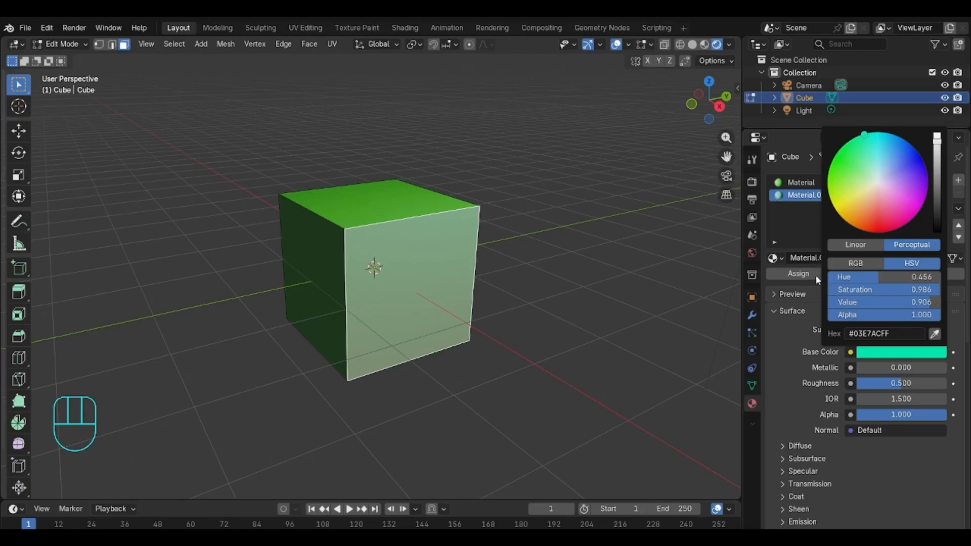
Step: Switch to Object Mode and reselect the cube to view the recolored front face
{"action": "left_click", "coordinate": [86, 46]}
{"action": "left_click", "coordinate": [62, 58]}
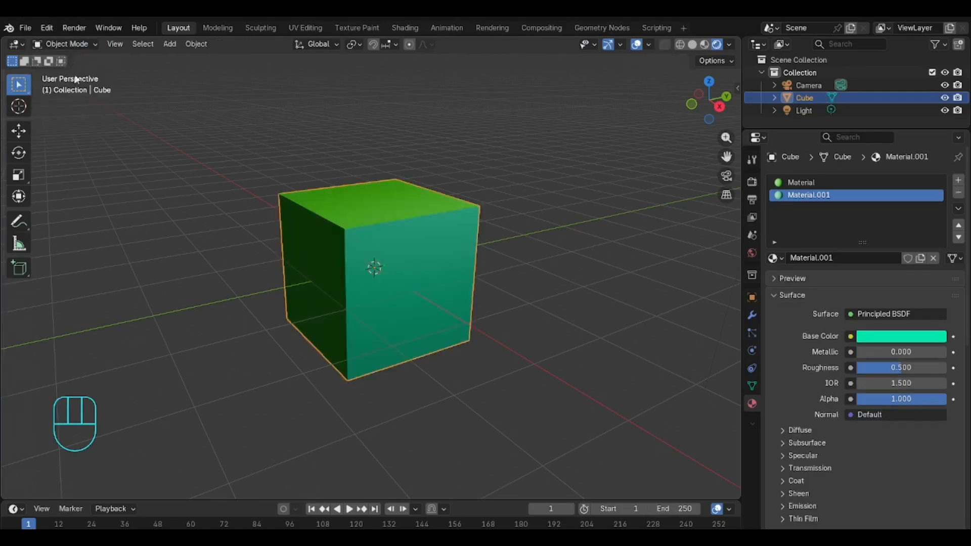
{"action": "left_click", "coordinate": [506, 172]}
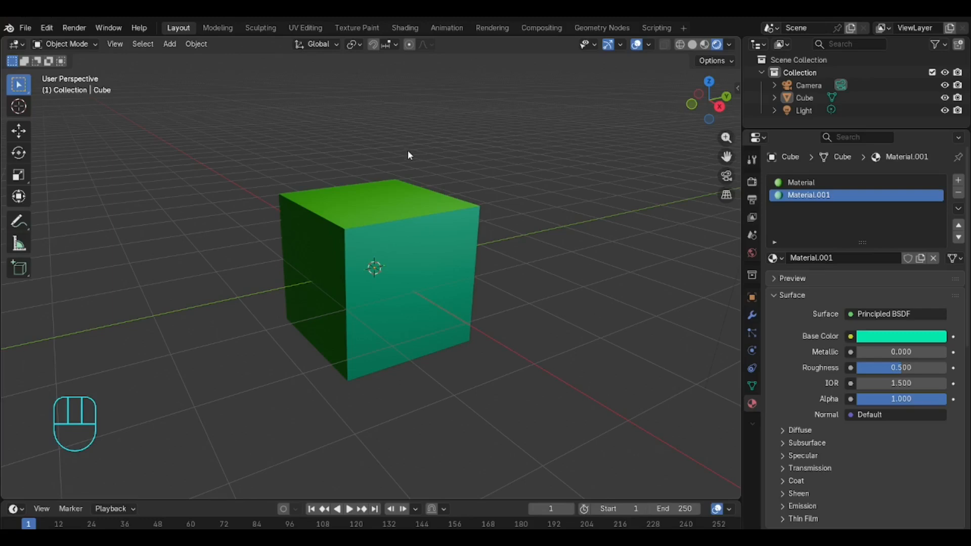
{"action": "left_click", "coordinate": [434, 208]}
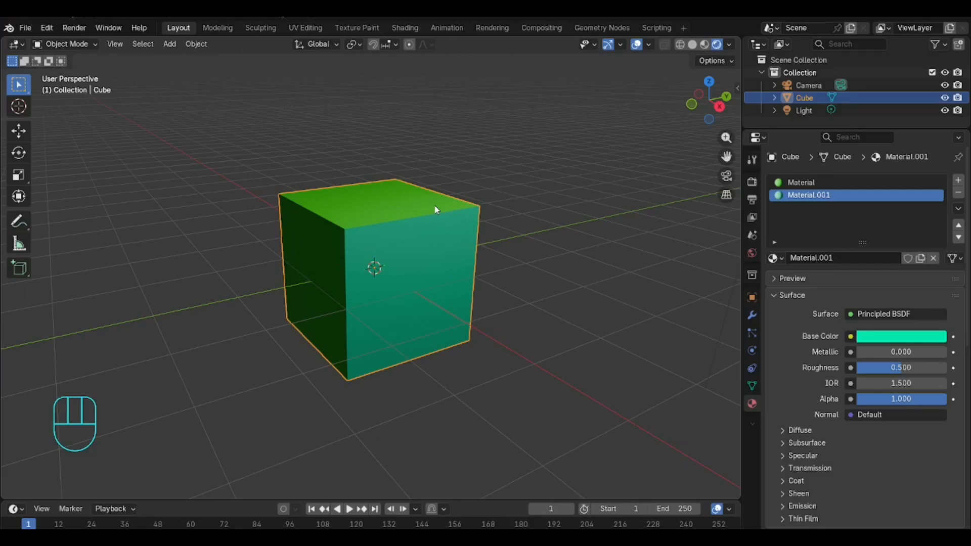
Step: Add a new cube and move it along the Y axis beside the first cube
{"action": "left_click", "coordinate": [172, 47]}
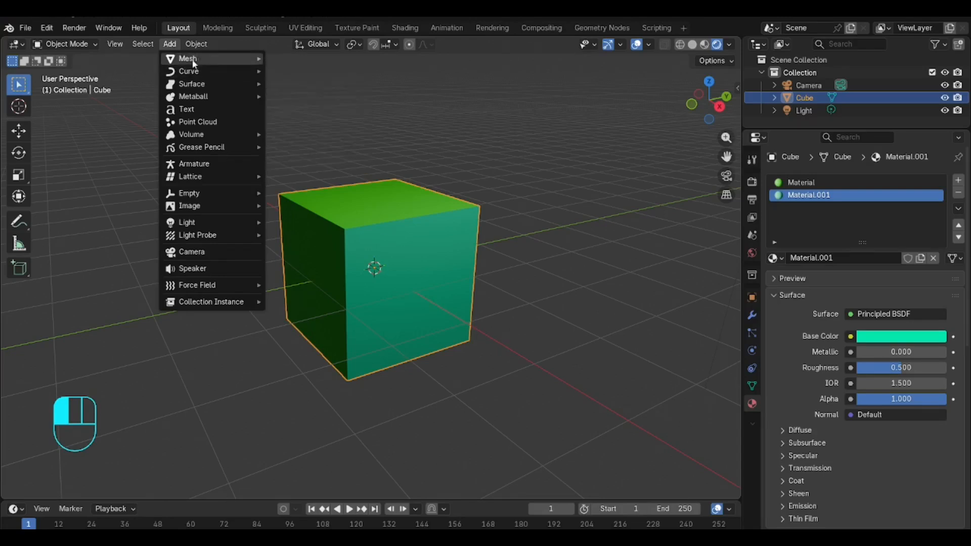
{"action": "mouse_move", "coordinate": [187, 59]}
{"action": "left_click", "coordinate": [324, 75]}
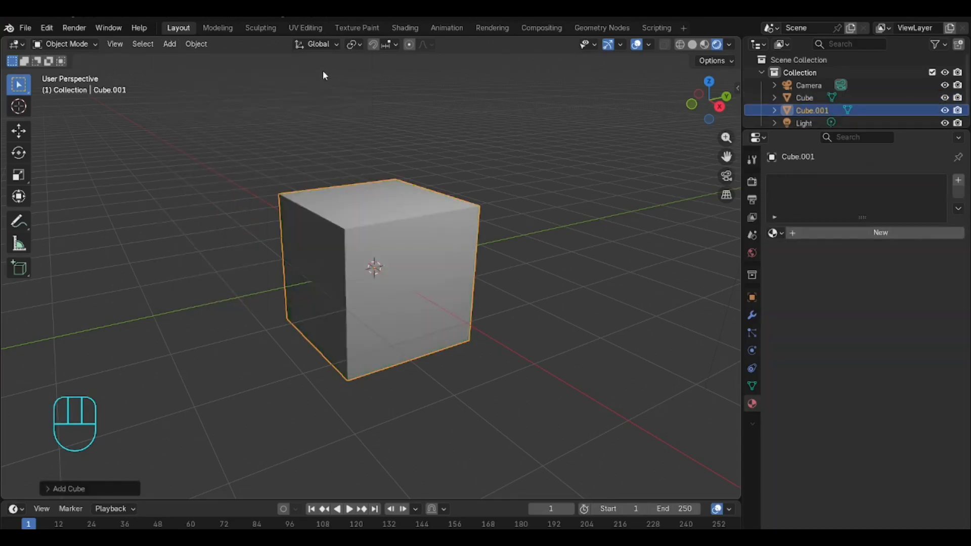
{"action": "key", "text": "g"}
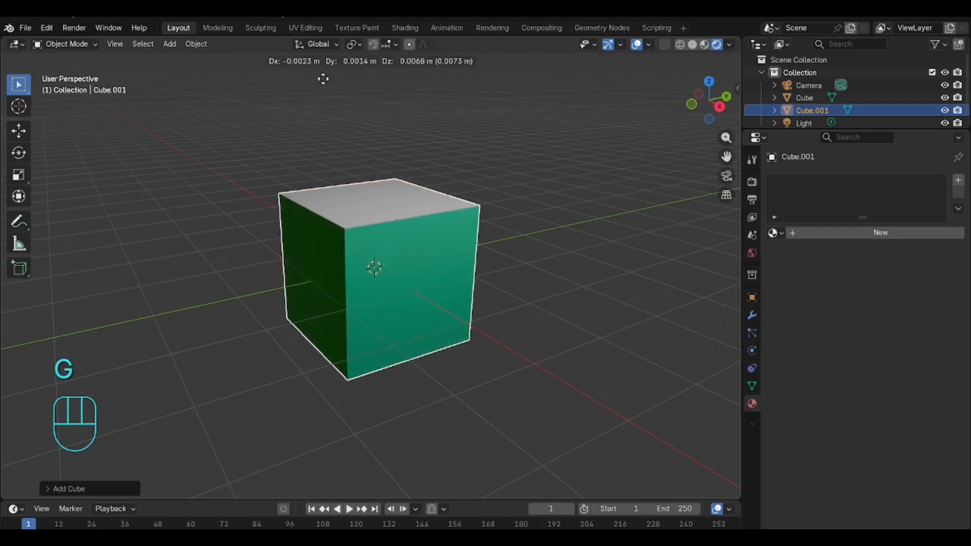
{"action": "key", "text": "y"}
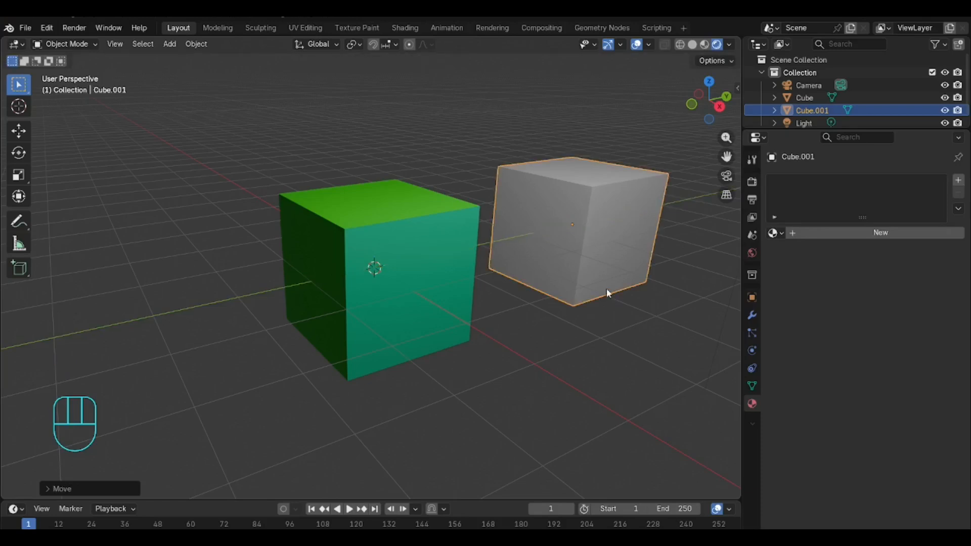
Step: Enable snapping with Grid as the snap target, working in the right orthographic view
{"action": "key", "text": "KP_1"}
{"action": "key", "text": "KP_0"}
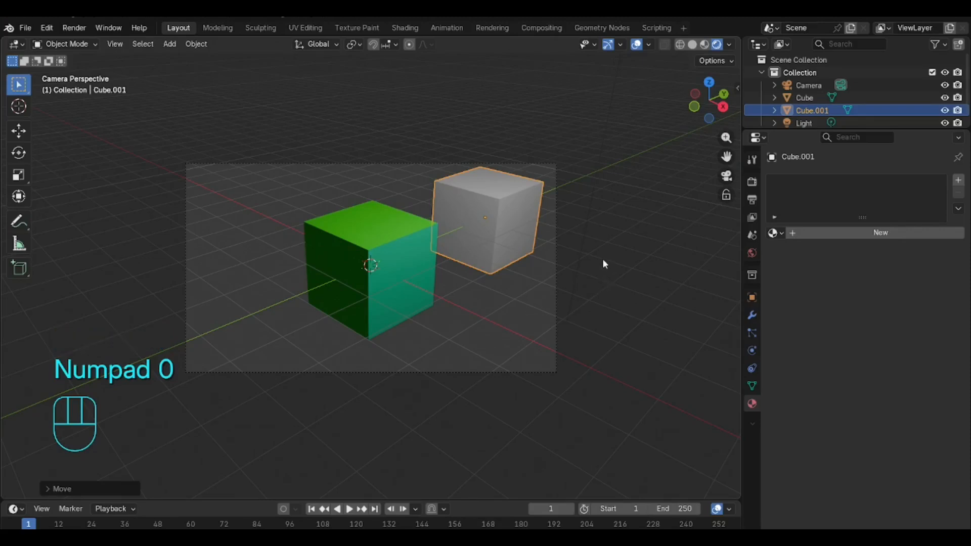
{"action": "key", "text": "KP_3"}
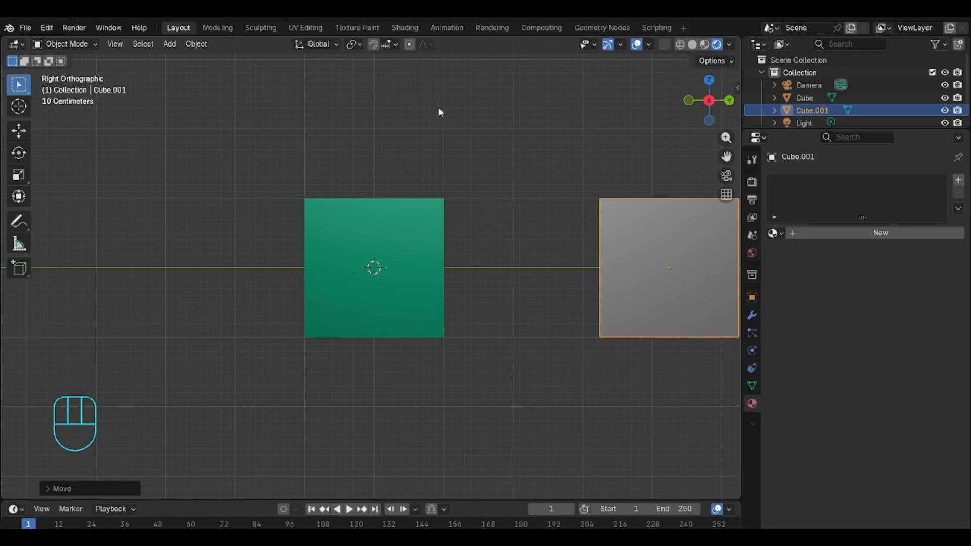
{"action": "left_click_drag", "start_coordinate": [726, 156], "coordinate": [574, 141]}
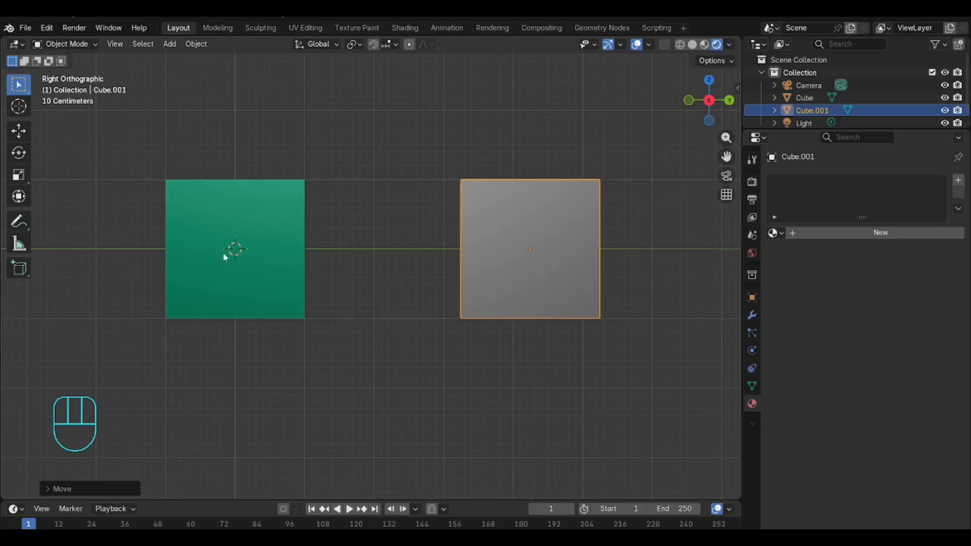
{"action": "scroll", "coordinate": [231, 240], "scroll_direction": "up", "scroll_amount": 2}
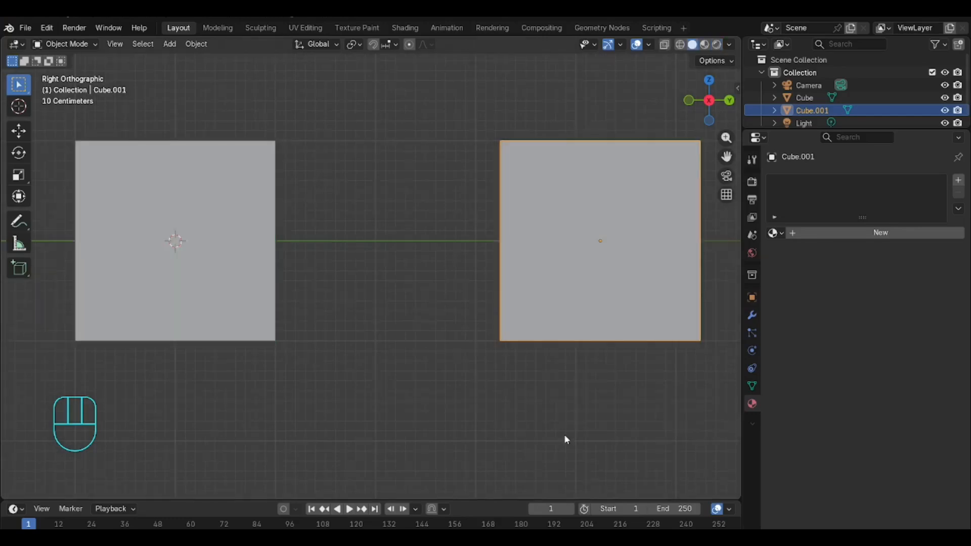
{"action": "left_click", "coordinate": [716, 45]}
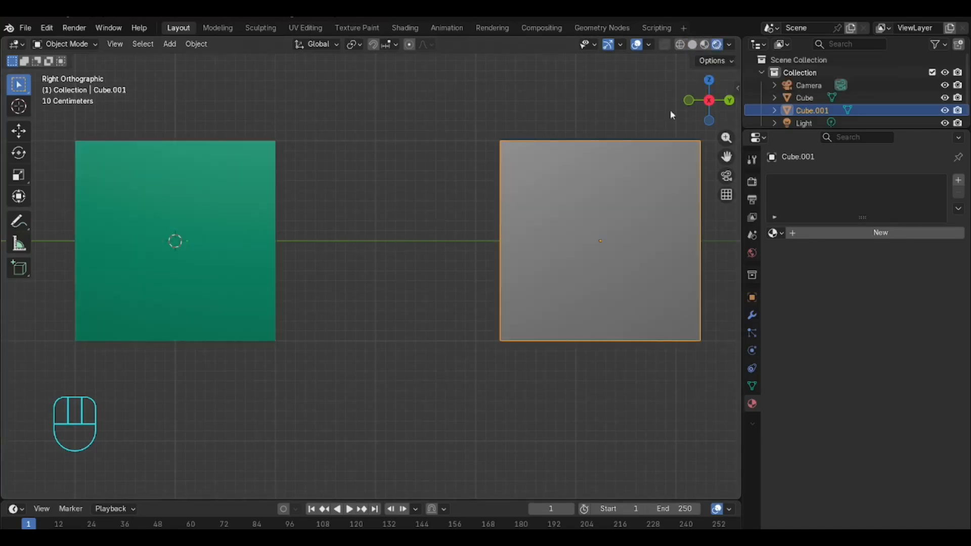
{"action": "left_click", "coordinate": [373, 45]}
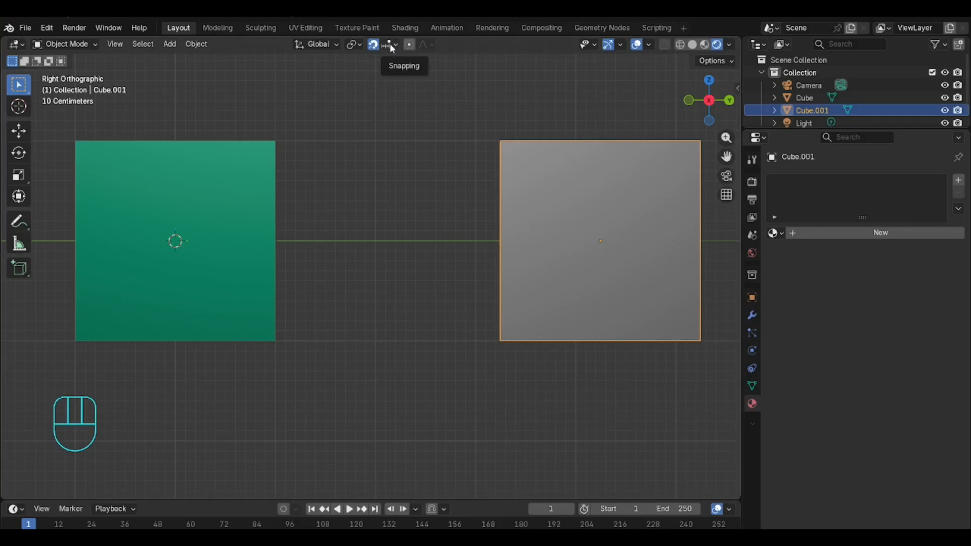
{"action": "left_click", "coordinate": [396, 45]}
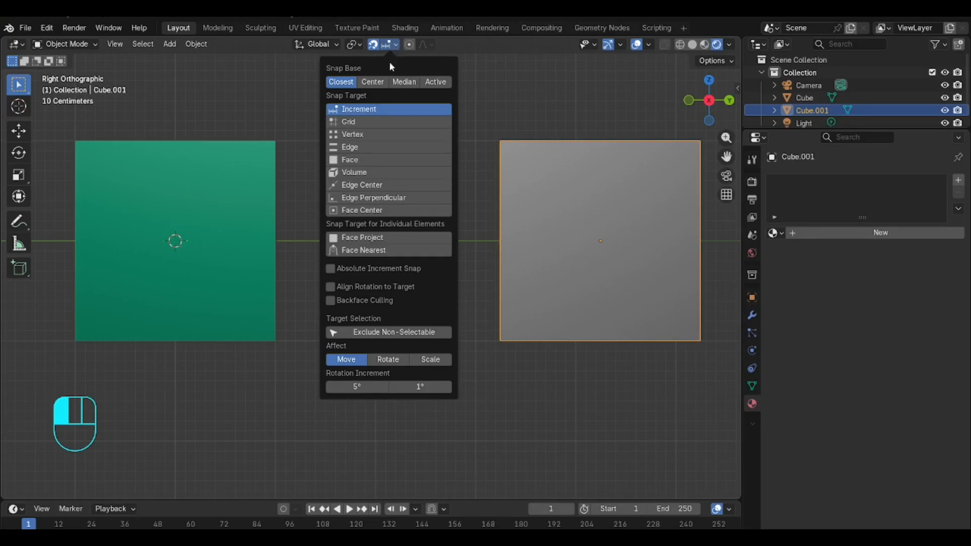
{"action": "left_click", "coordinate": [374, 124]}
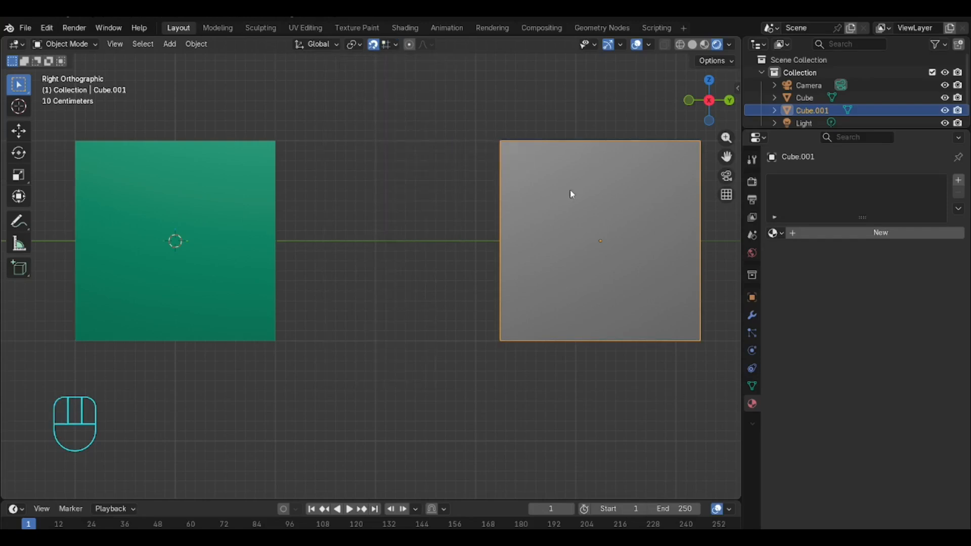
Step: Move the new cube along Y closer to the first cube with grid snapping, then enter Edit Mode on it
{"action": "key", "text": "g"}
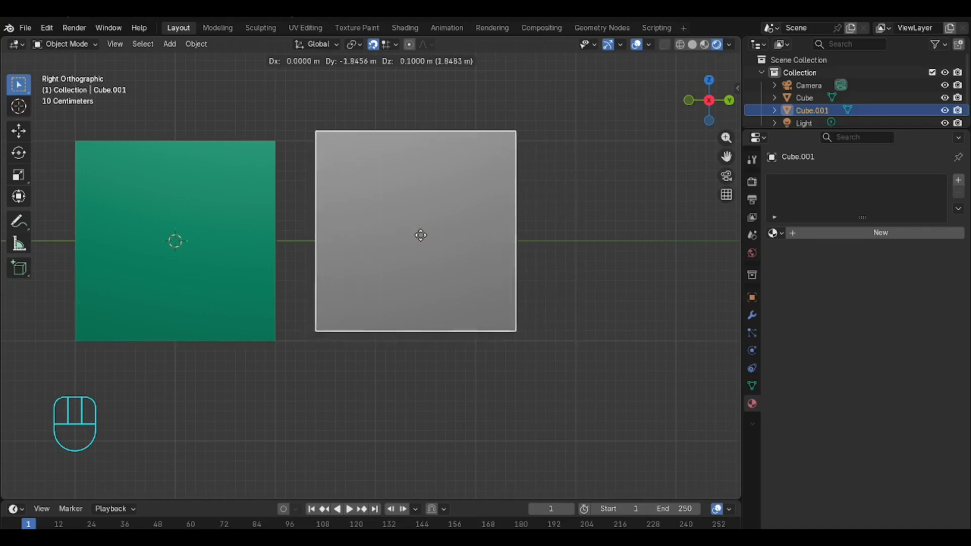
{"action": "left_click", "coordinate": [472, 236]}
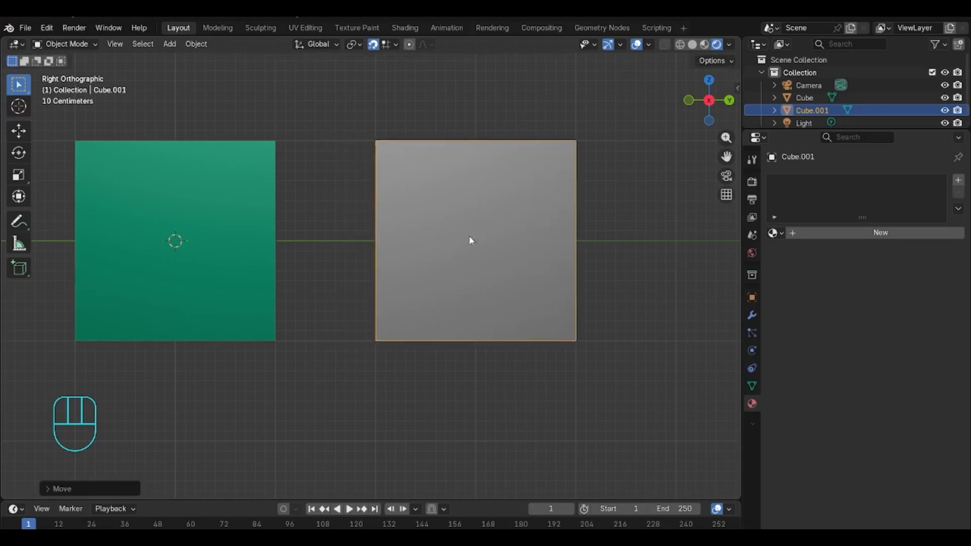
{"action": "left_click", "coordinate": [81, 45]}
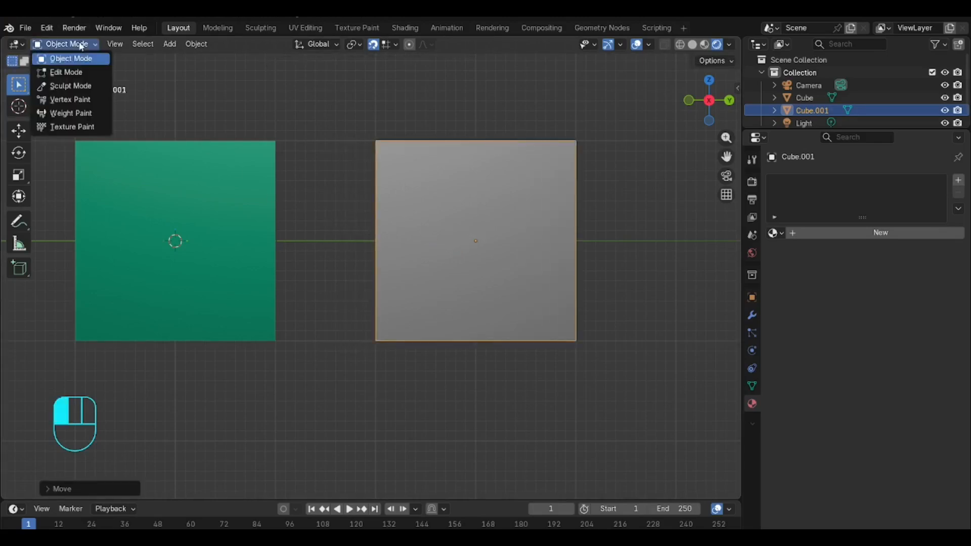
{"action": "left_click", "coordinate": [81, 72]}
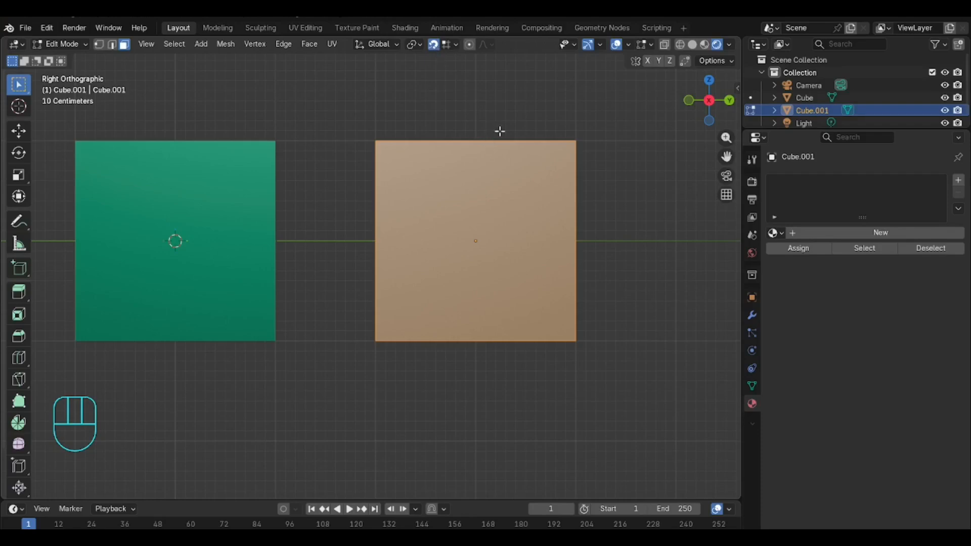
{"action": "middle_click_drag", "start_coordinate": [499, 131], "coordinate": [506, 170]}
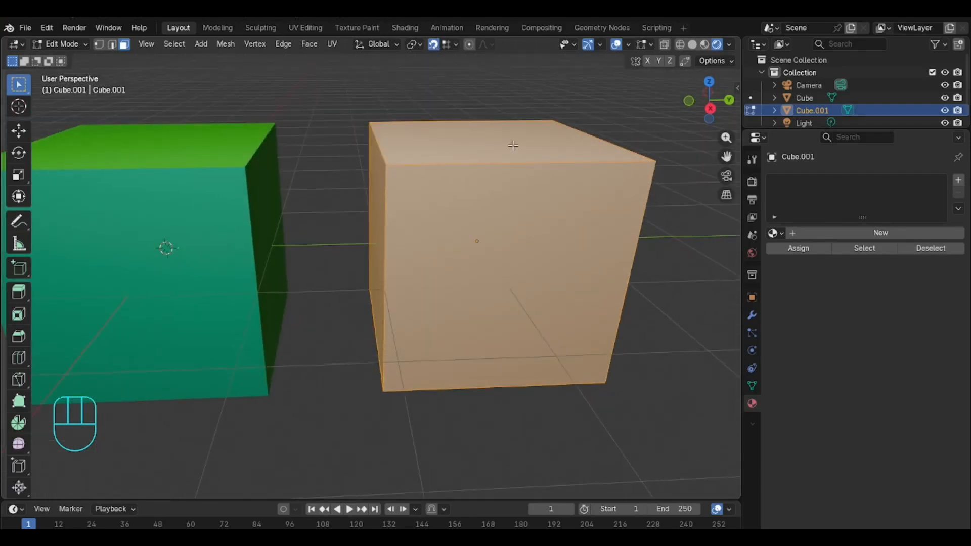
Step: Select the new cube's top face and try moving it upward in the right orthographic view
{"action": "left_click", "coordinate": [513, 145]}
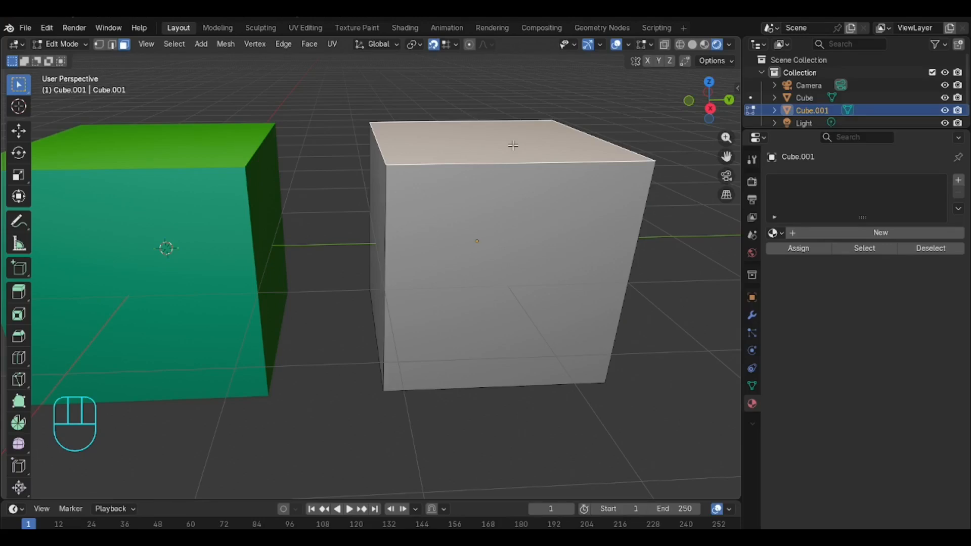
{"action": "key", "text": "KP_3"}
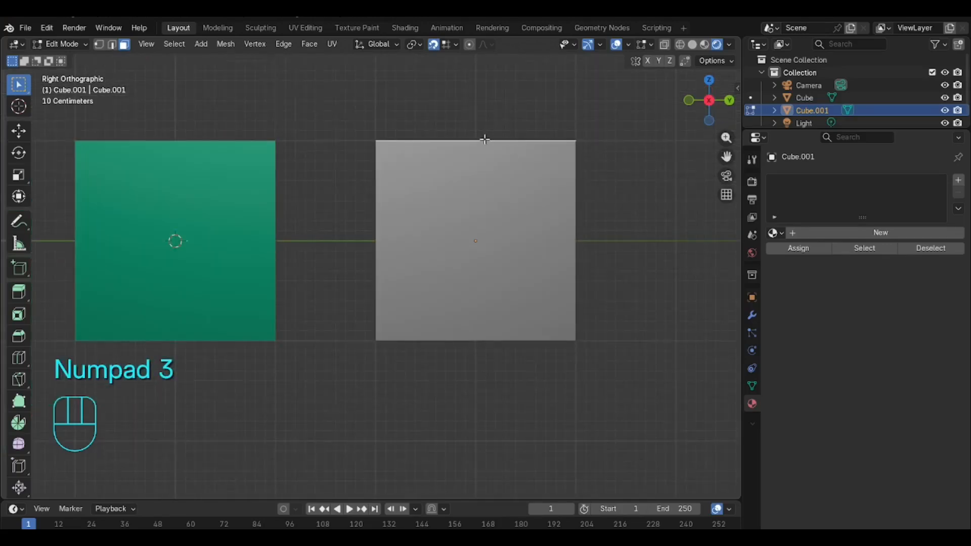
{"action": "key", "text": "g"}
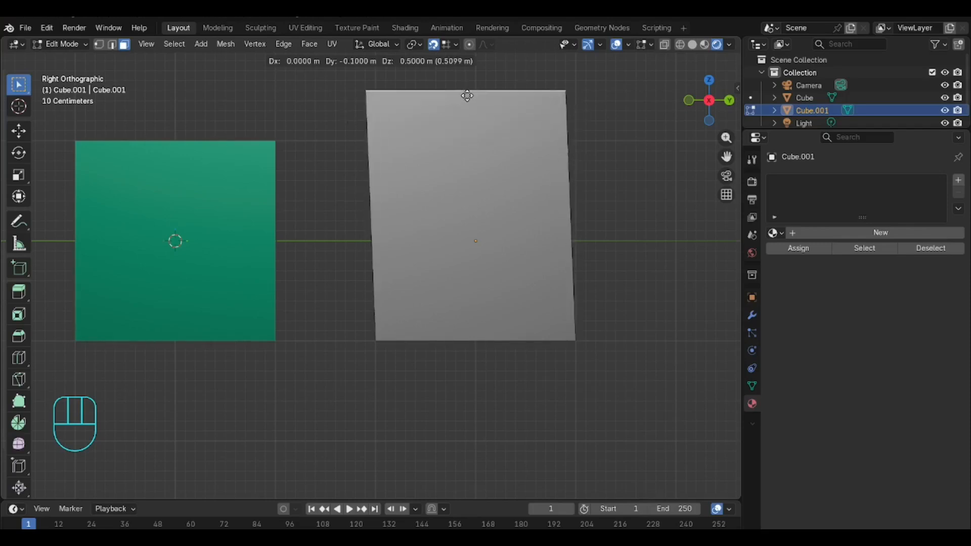
{"action": "left_click", "coordinate": [474, 138]}
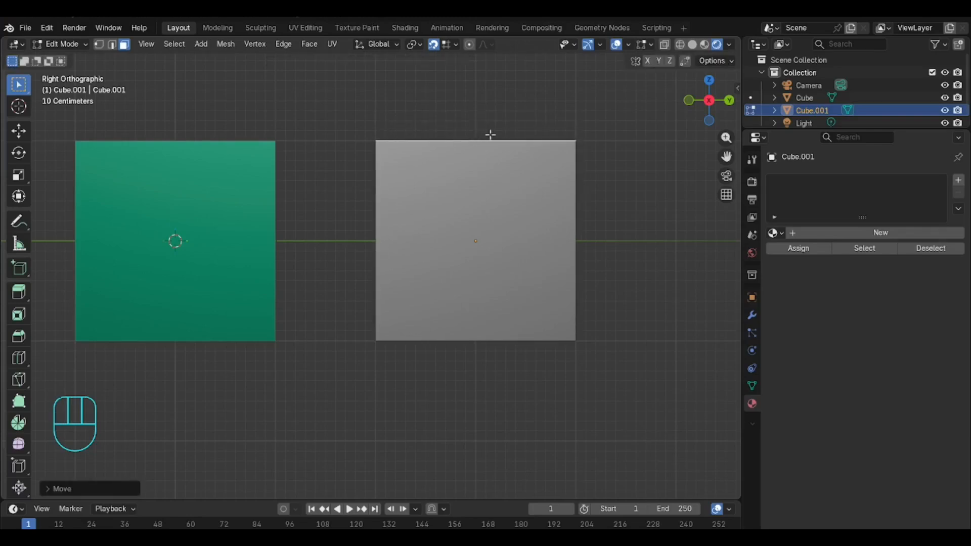
Step: Open the scene properties and expand the Units section to check the unit settings
{"action": "left_click", "coordinate": [751, 236]}
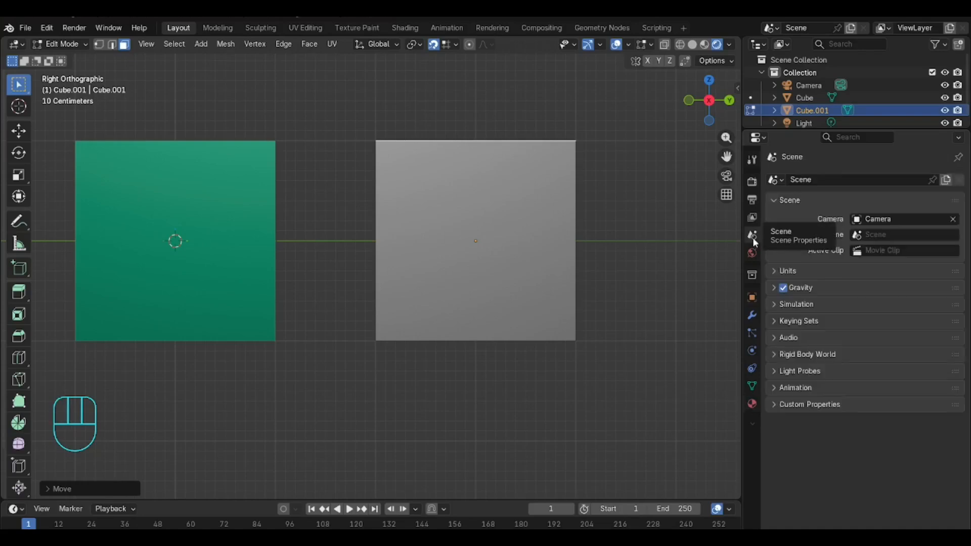
{"action": "left_click", "coordinate": [772, 272]}
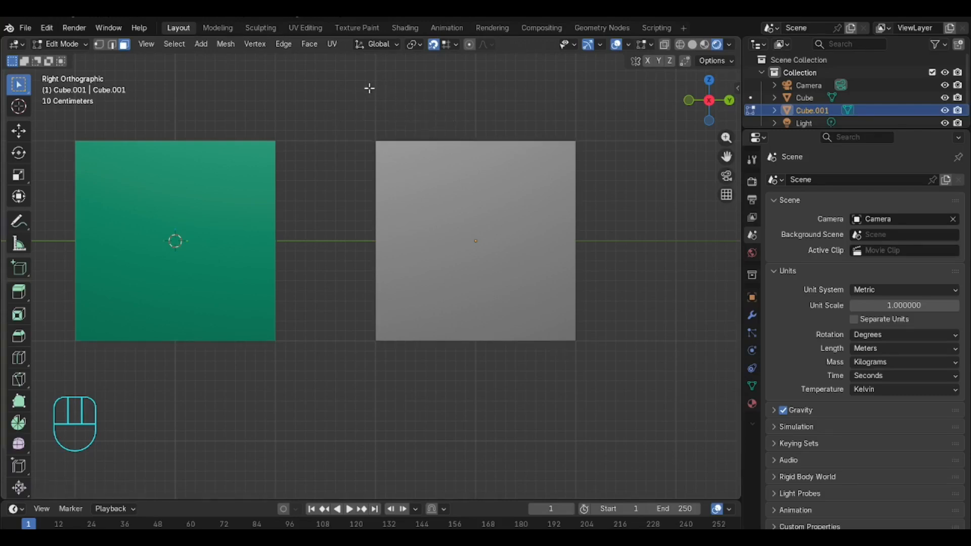
Step: Set the snap target to Vertex, switch to vertex selection and box-select the new cube's top-right vertex
{"action": "left_click", "coordinate": [451, 43]}
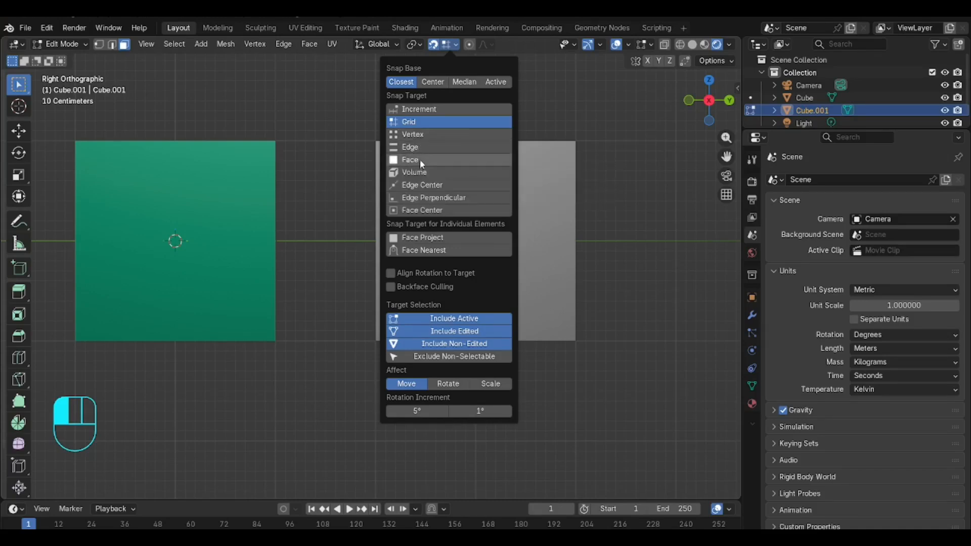
{"action": "left_click", "coordinate": [435, 133]}
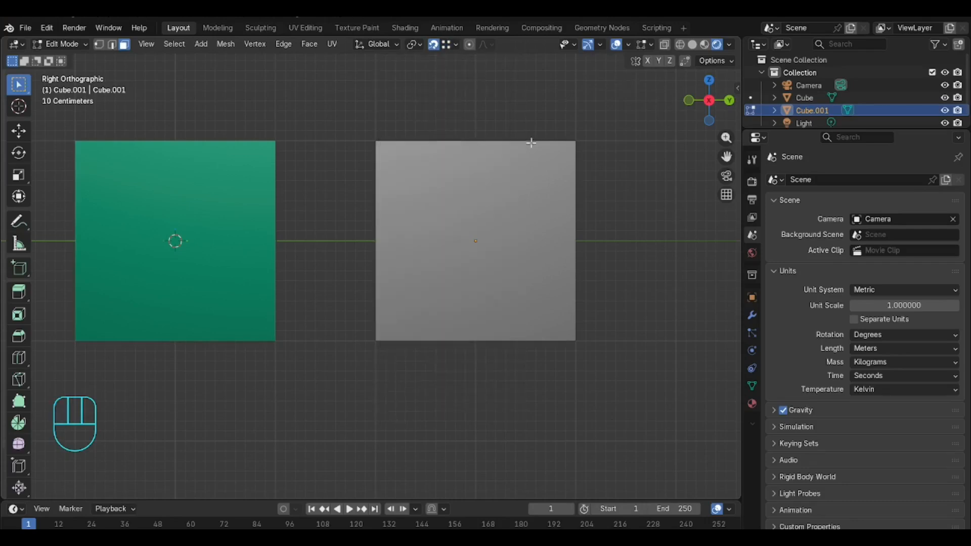
{"action": "left_click", "coordinate": [99, 45]}
{"action": "left_click_drag", "start_coordinate": [569, 119], "coordinate": [592, 156]}
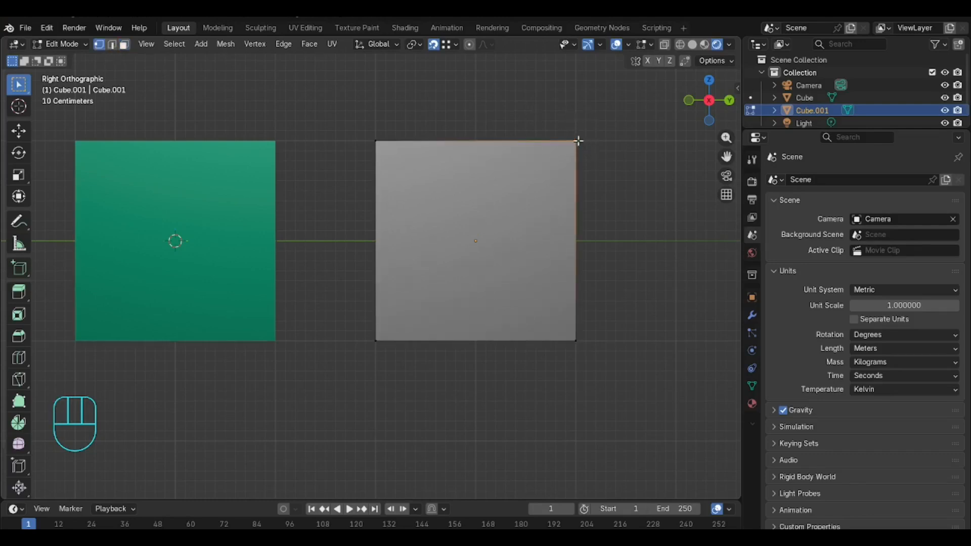
Step: Move the selected vertices of the new cube around, including constrained moves along Y, testing vertex snapping
{"action": "key", "text": "g"}
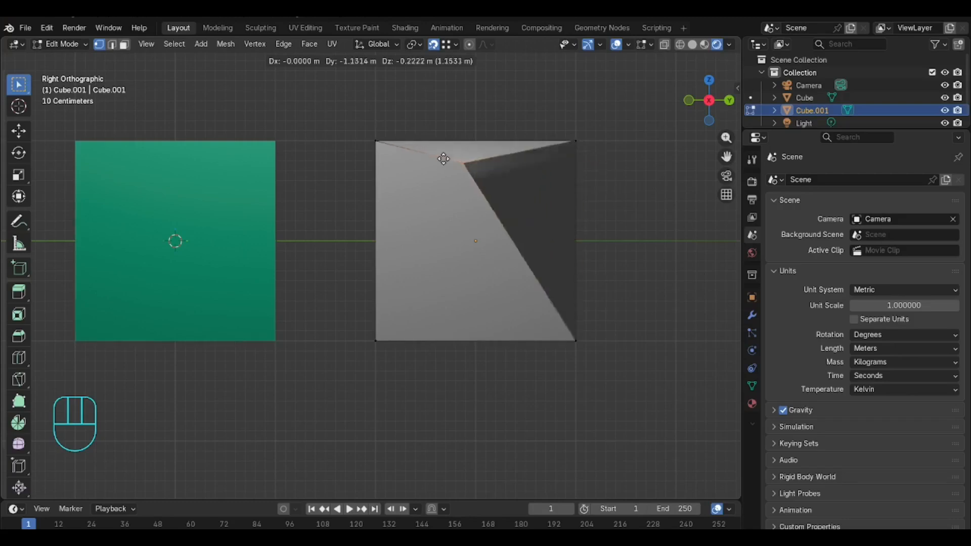
{"action": "left_click", "coordinate": [380, 139]}
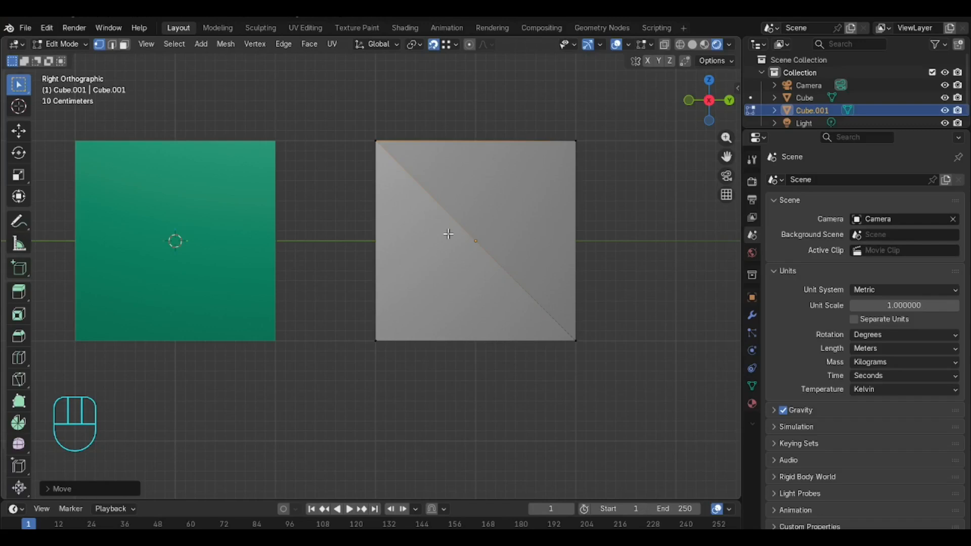
{"action": "key", "text": "g"}
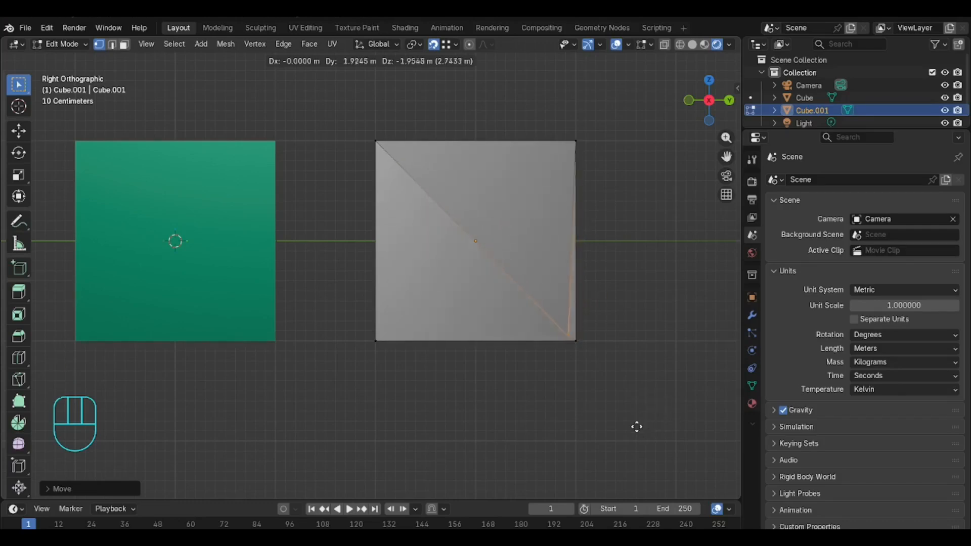
{"action": "left_click", "coordinate": [675, 414]}
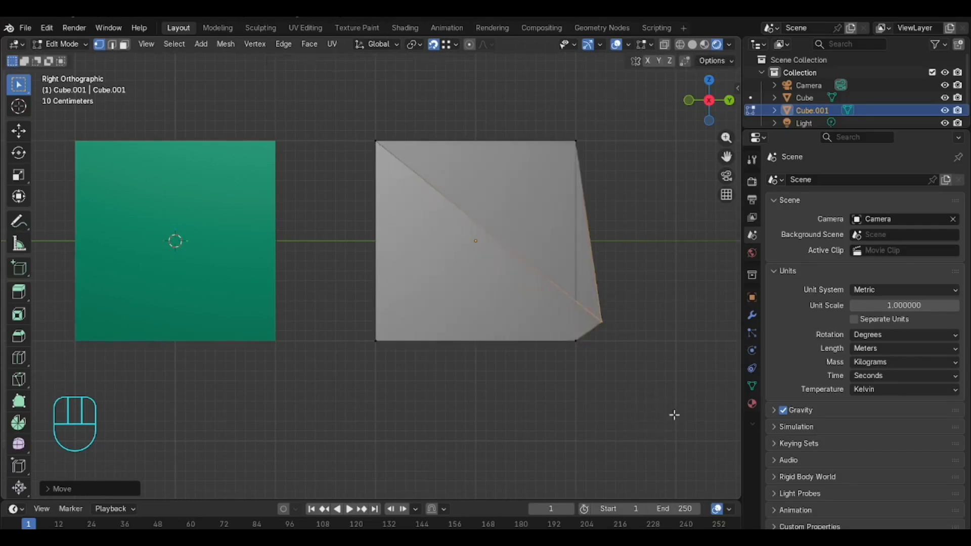
{"action": "key", "text": "g"}
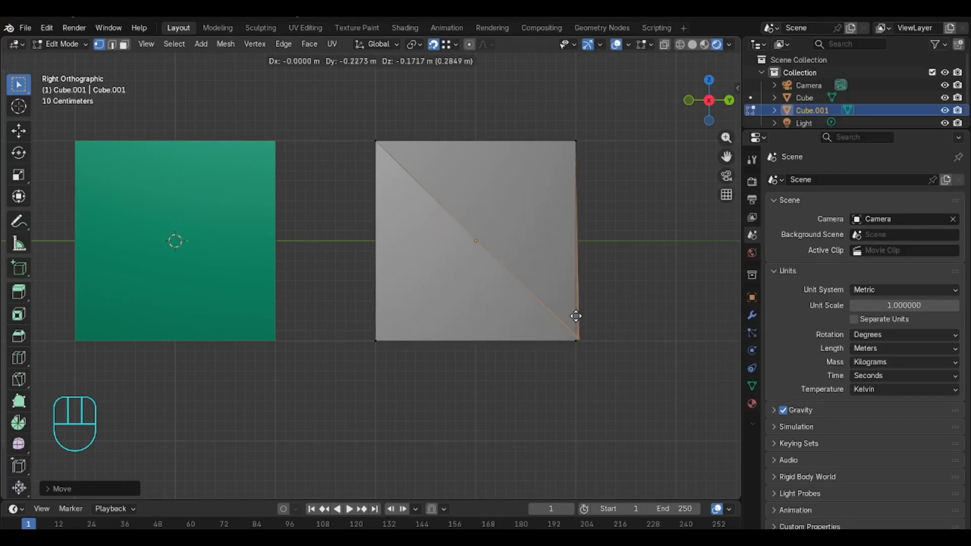
{"action": "left_click", "coordinate": [571, 319]}
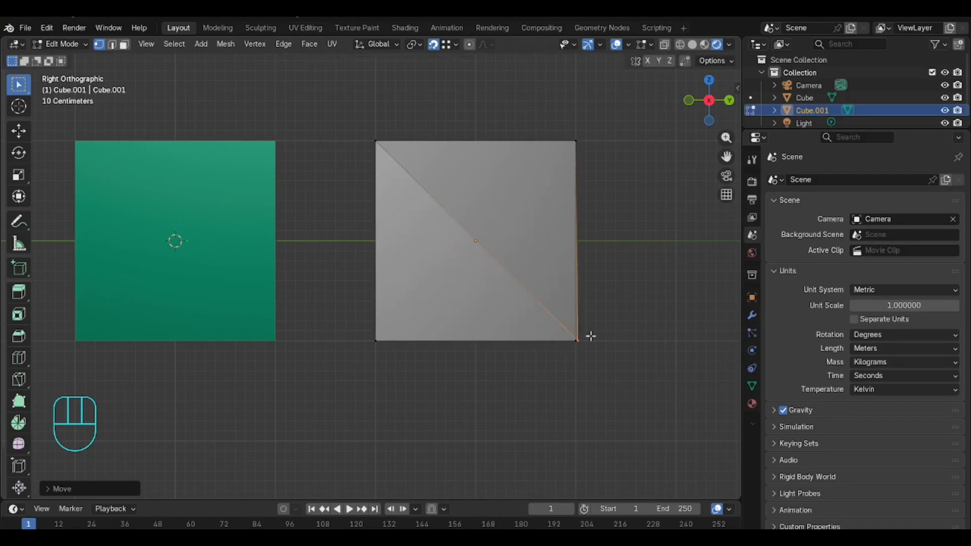
{"action": "key", "text": "g"}
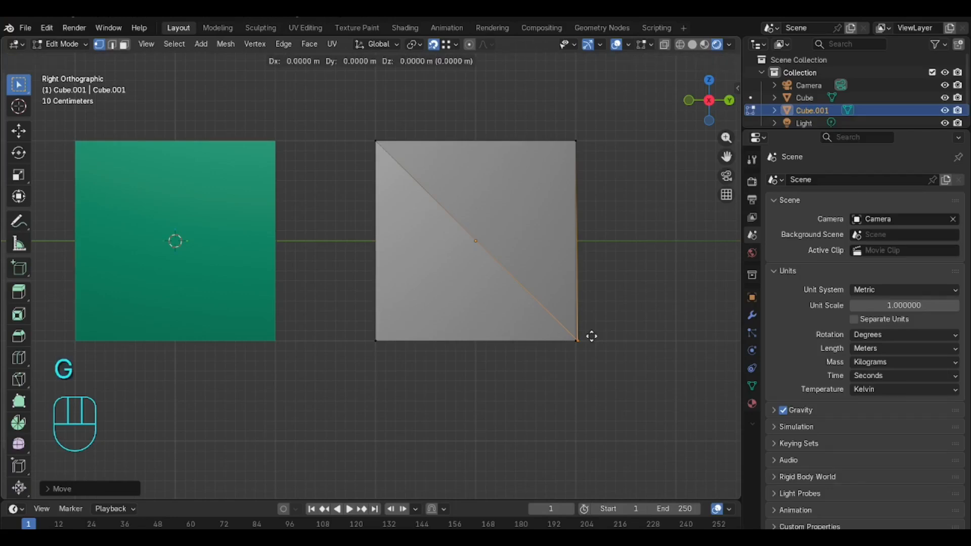
{"action": "key", "text": "y"}
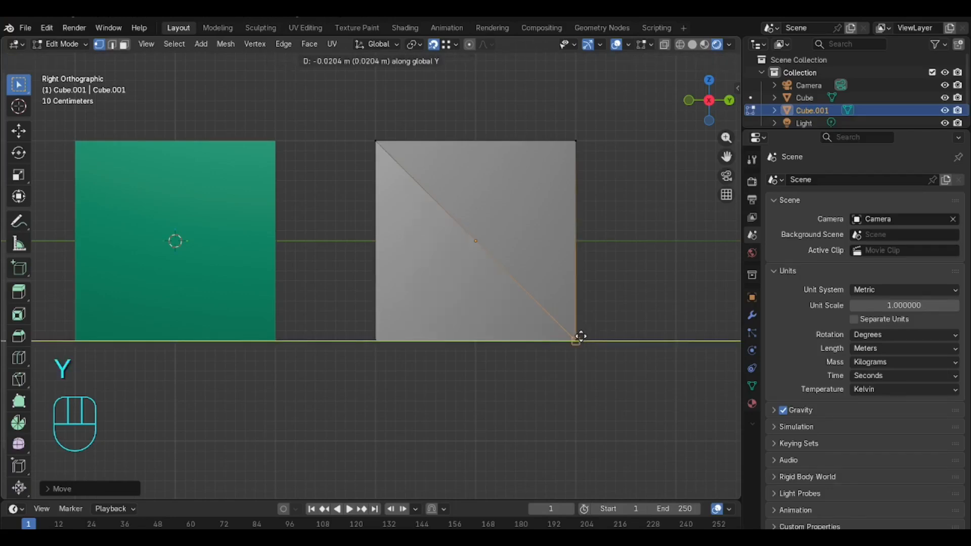
{"action": "left_click", "coordinate": [580, 336]}
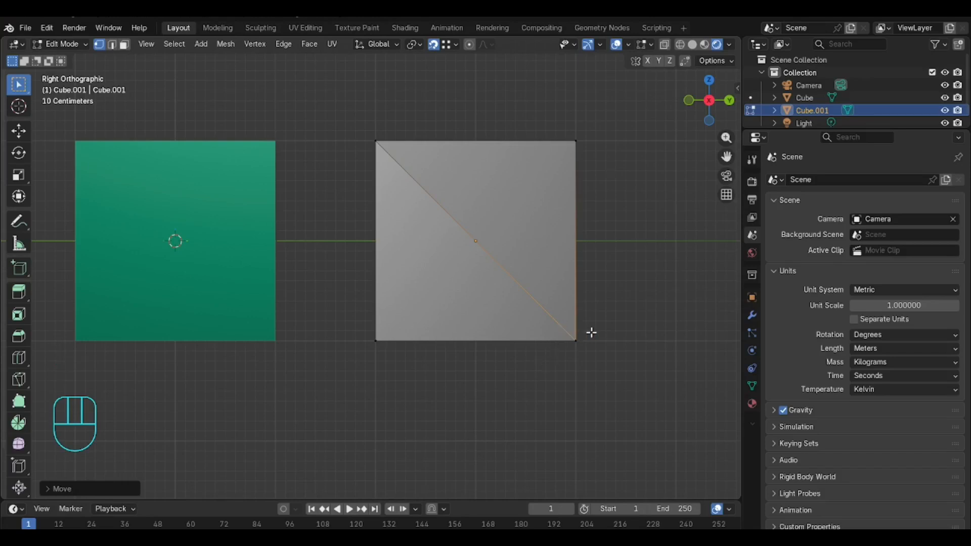
{"action": "key", "text": "g"}
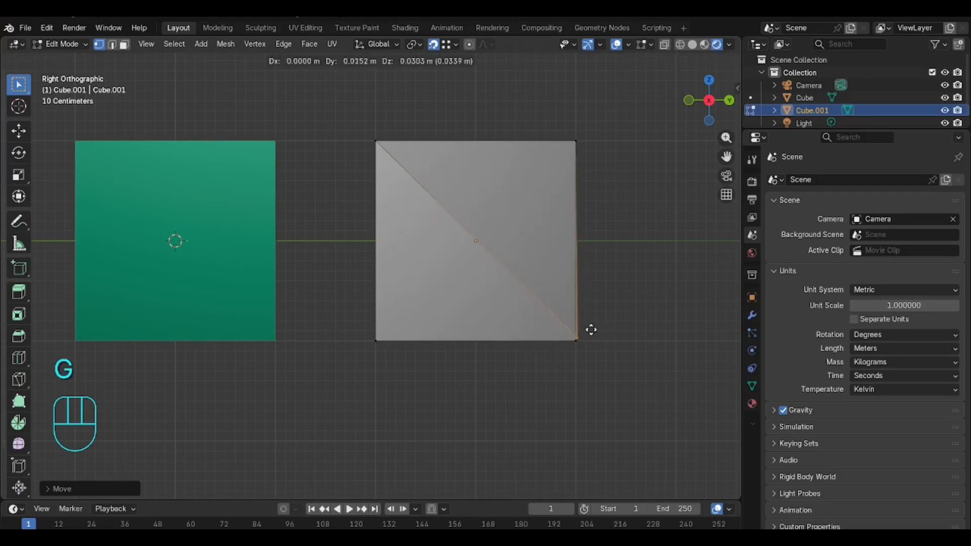
{"action": "key", "text": "y"}
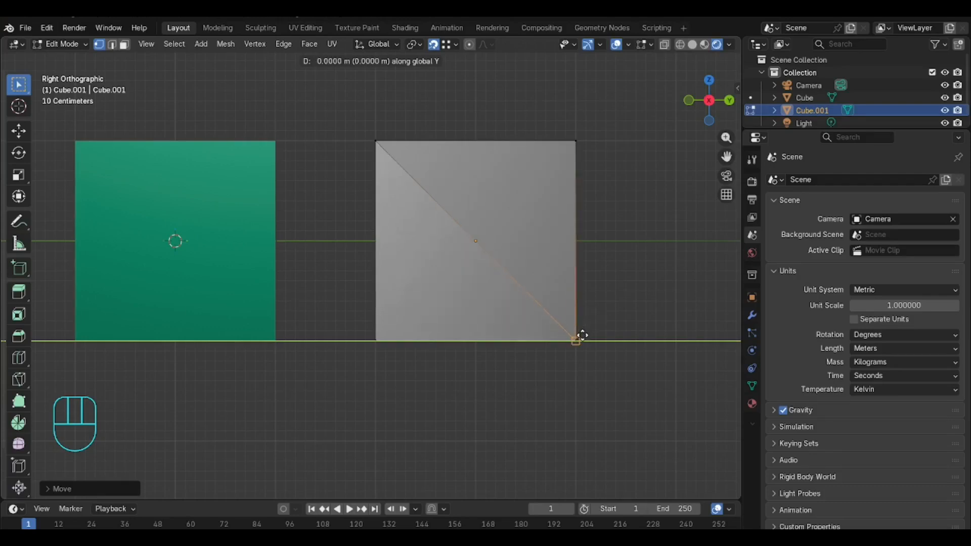
{"action": "left_click", "coordinate": [582, 335]}
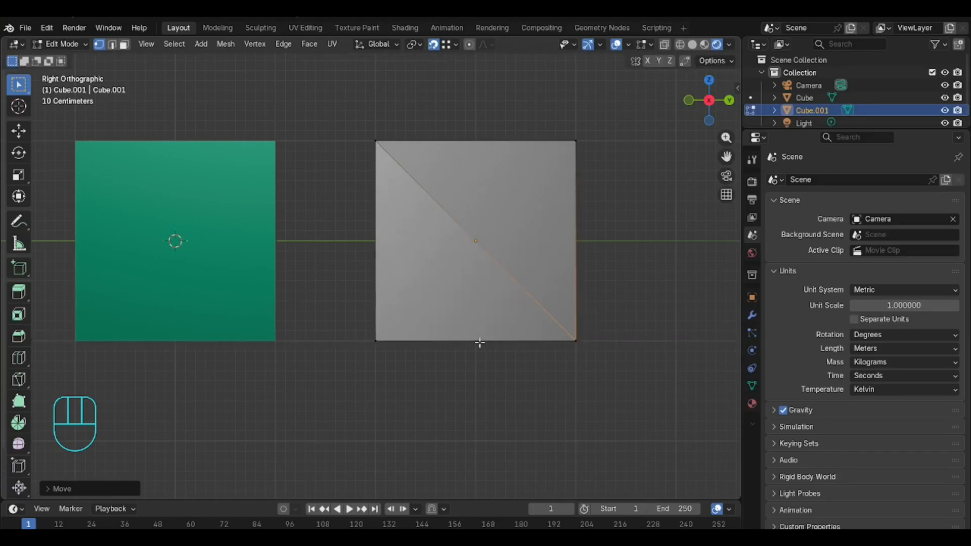
Step: Undo the vertex moves and switch back to Object Mode
{"action": "key", "text": "ctrl+z"}
{"action": "key", "text": "ctrl+z"}
{"action": "key", "text": "ctrl+z"}
{"action": "key", "text": "ctrl+z"}
{"action": "key", "text": "ctrl+z"}
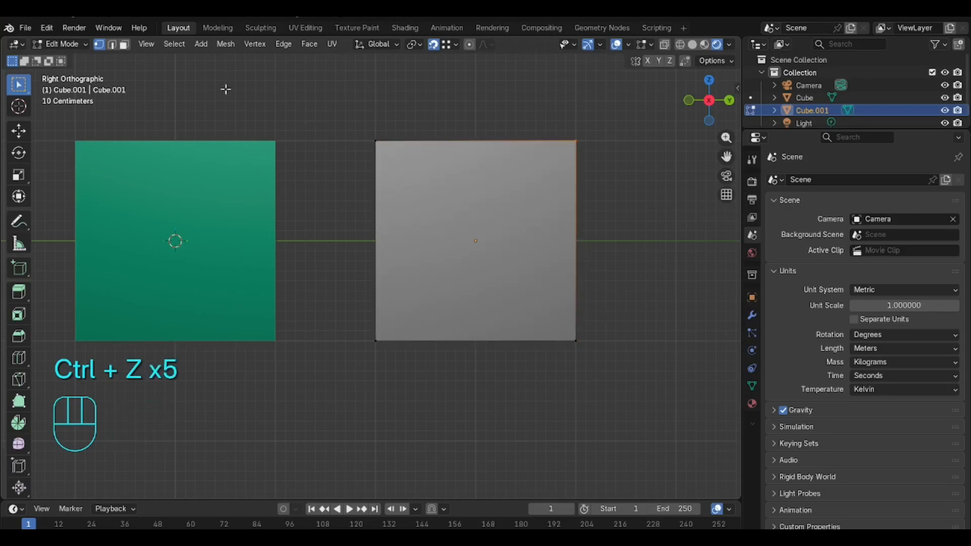
{"action": "left_click", "coordinate": [78, 45]}
{"action": "left_click", "coordinate": [76, 57]}
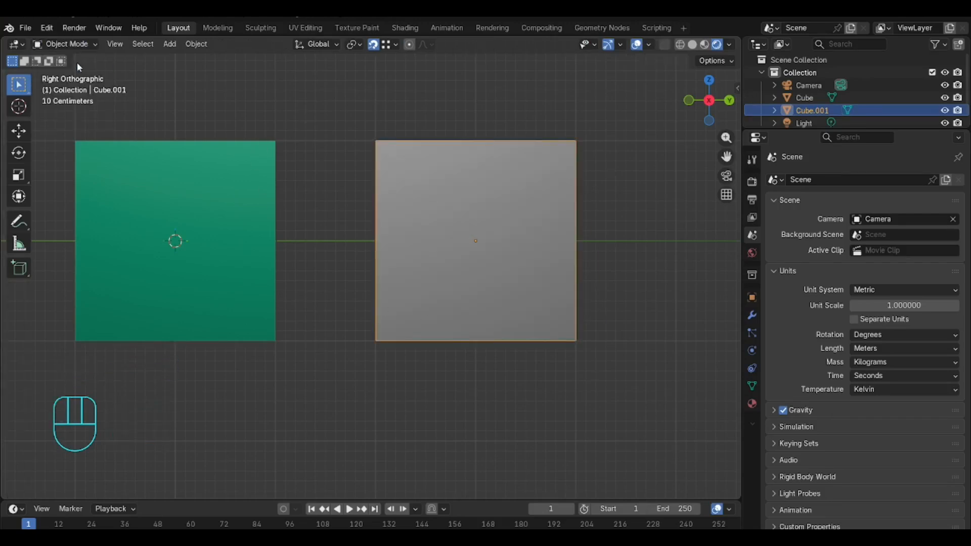
{"action": "left_click", "coordinate": [235, 96]}
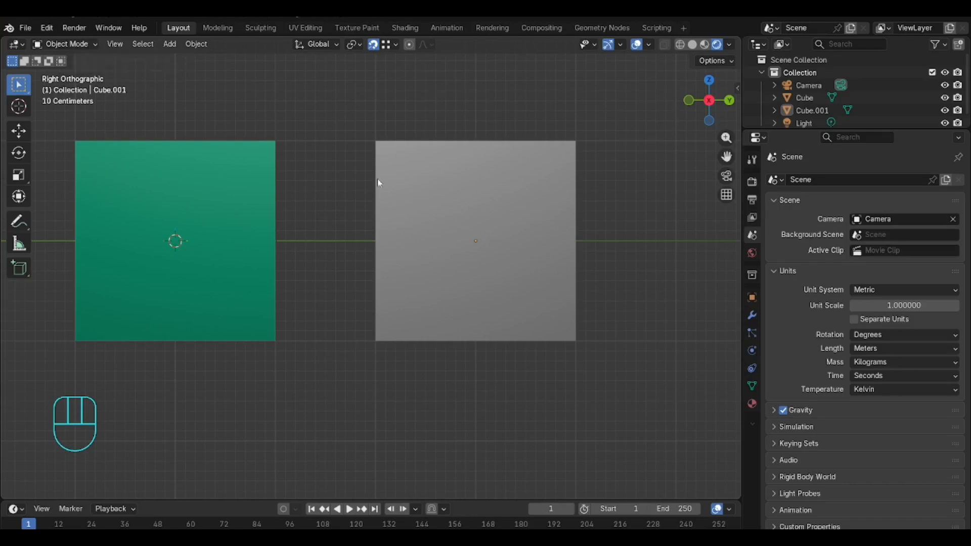
{"action": "left_click", "coordinate": [247, 171]}
{"action": "left_click", "coordinate": [438, 180]}
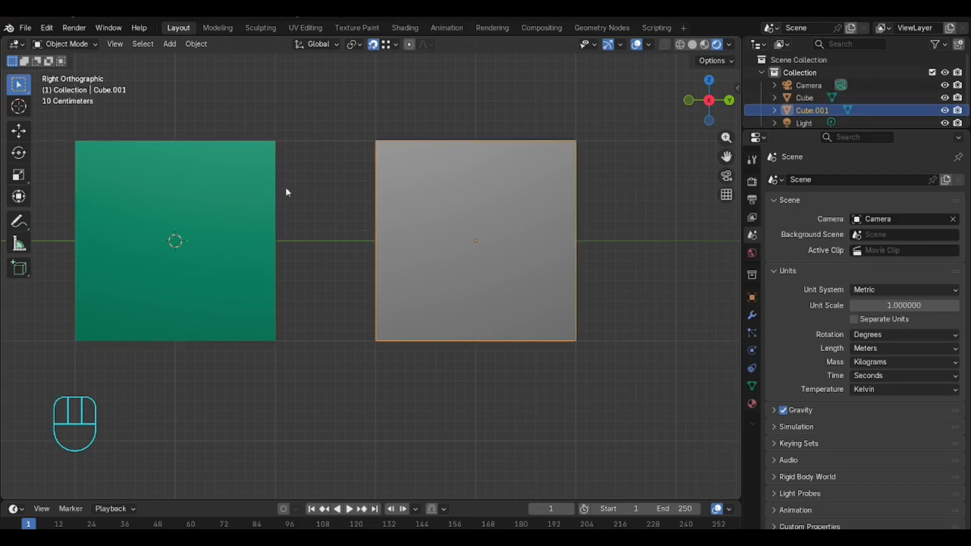
{"action": "left_click", "coordinate": [268, 191]}
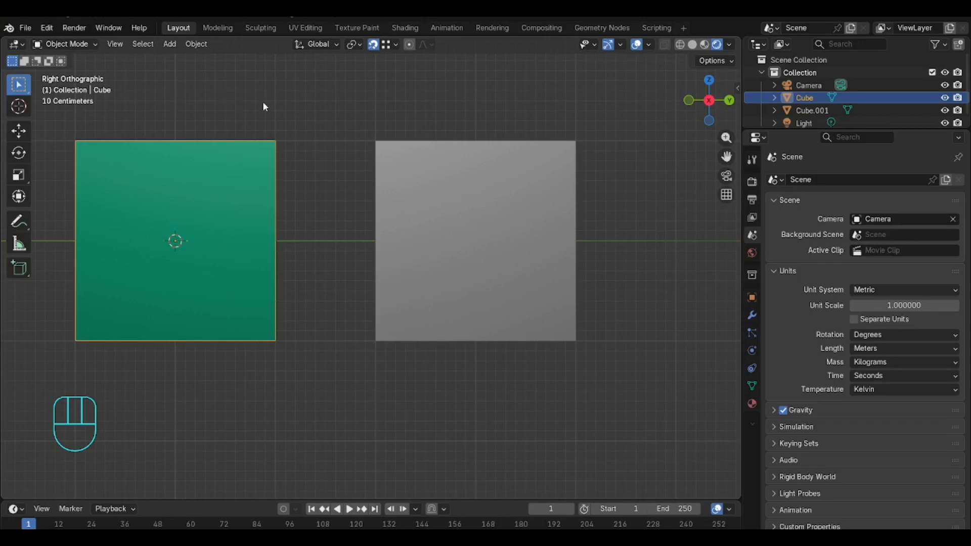
{"action": "scroll", "coordinate": [263, 101], "scroll_direction": "down", "scroll_amount": 3}
{"action": "middle_click_drag", "start_coordinate": [277, 146], "coordinate": [334, 149]}
{"action": "scroll", "coordinate": [326, 146], "scroll_direction": "down", "scroll_amount": 2}
{"action": "middle_click_drag", "start_coordinate": [418, 170], "coordinate": [395, 166]}
{"action": "right_click", "coordinate": [396, 166]}
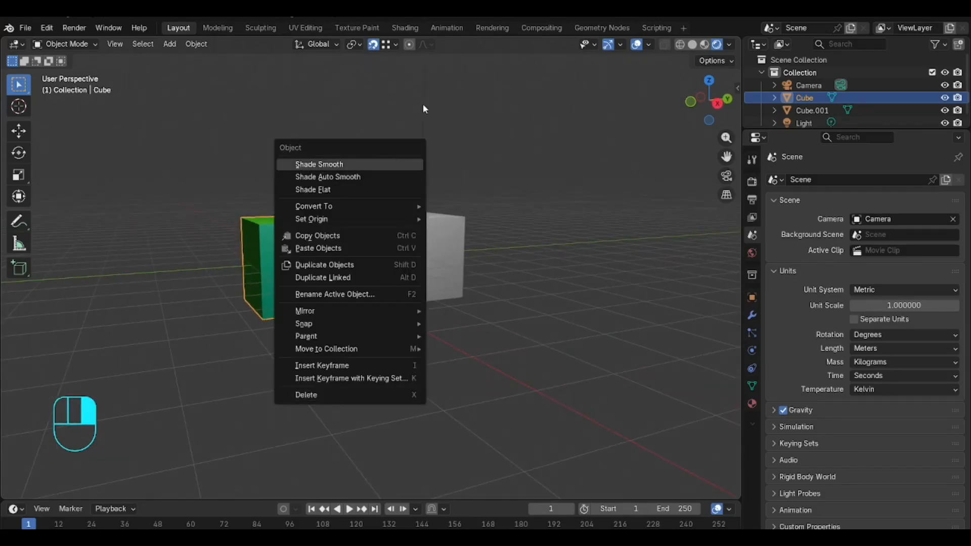
{"action": "scroll", "coordinate": [424, 165], "scroll_direction": "up", "scroll_amount": 5}
{"action": "scroll", "coordinate": [426, 161], "scroll_direction": "down", "scroll_amount": 1}
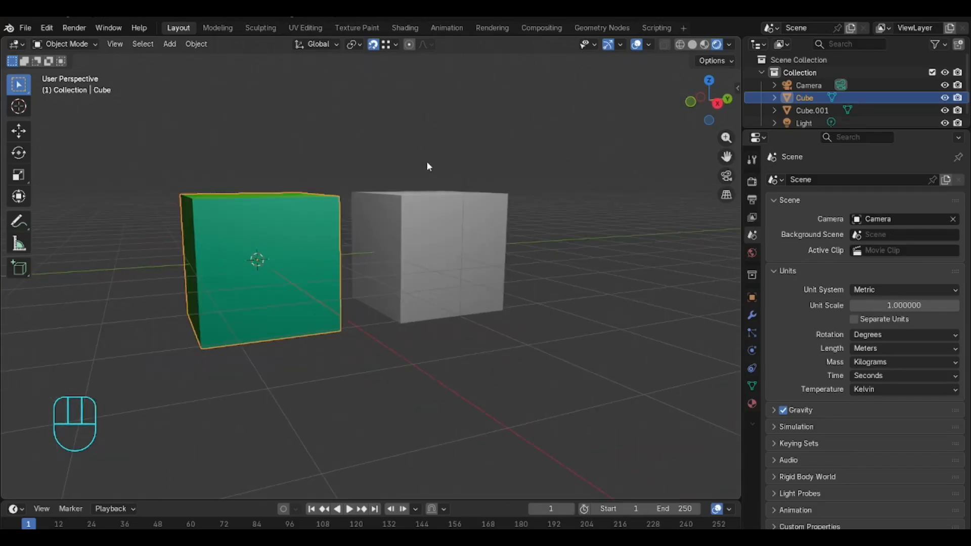
Step: Select the second cube, set the snap target to Edge, and move it along Y against the first cube
{"action": "left_click", "coordinate": [424, 252]}
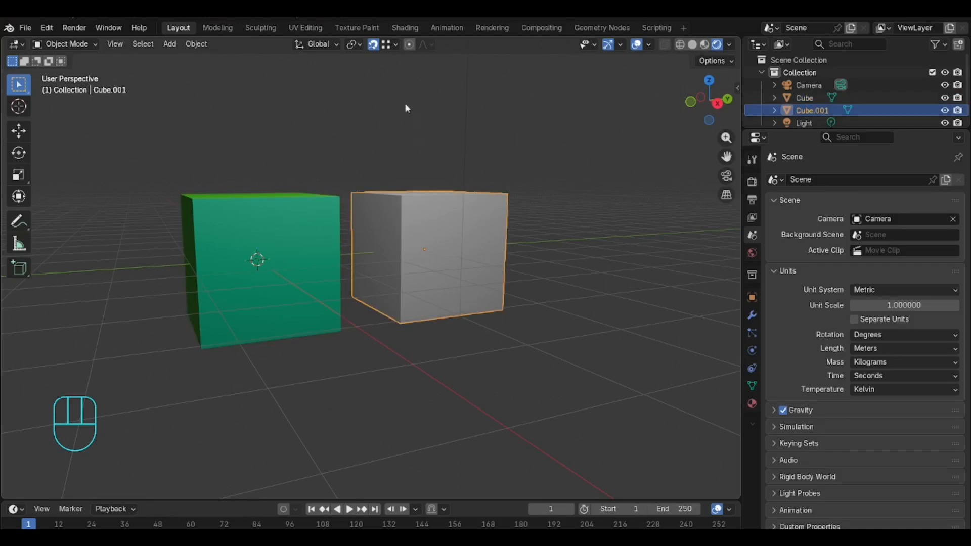
{"action": "left_click", "coordinate": [391, 46]}
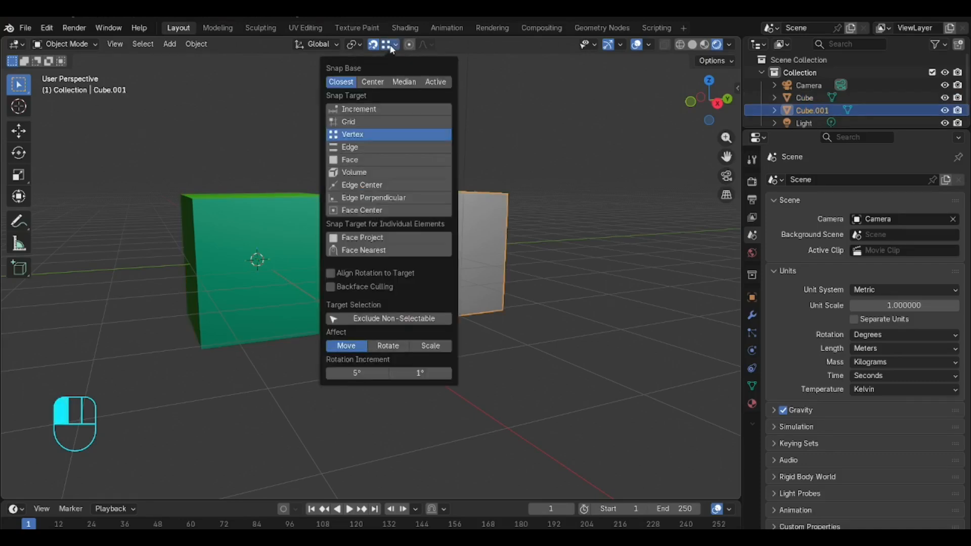
{"action": "left_click", "coordinate": [367, 147]}
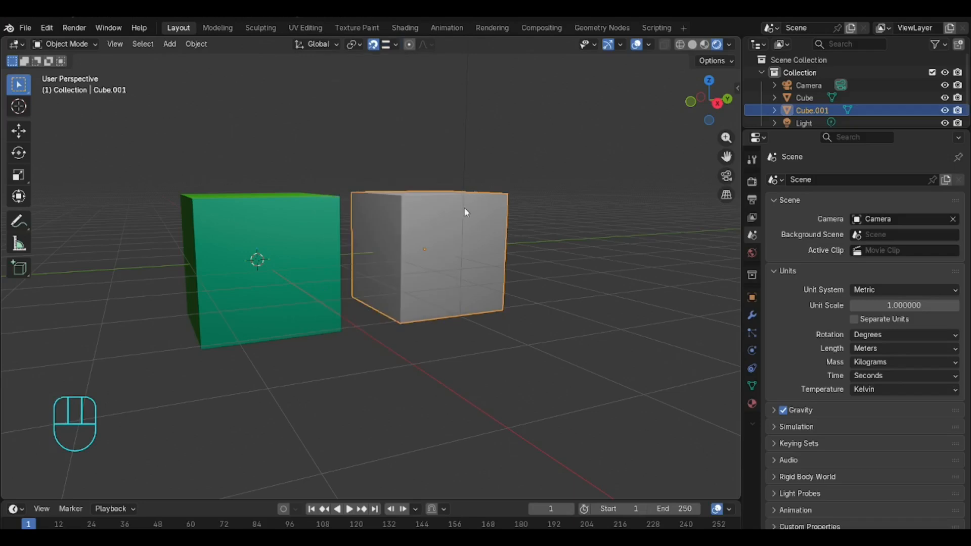
{"action": "key", "text": "g"}
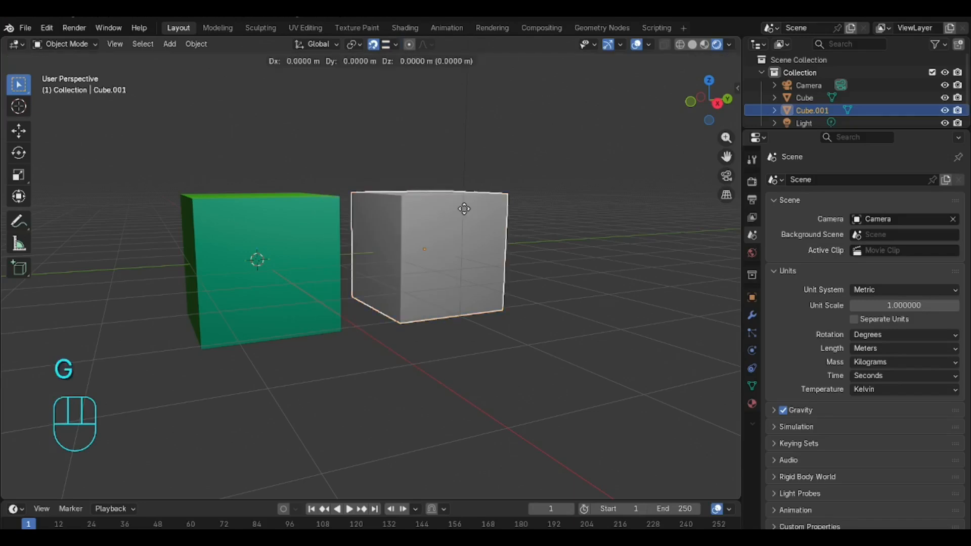
{"action": "key", "text": "y"}
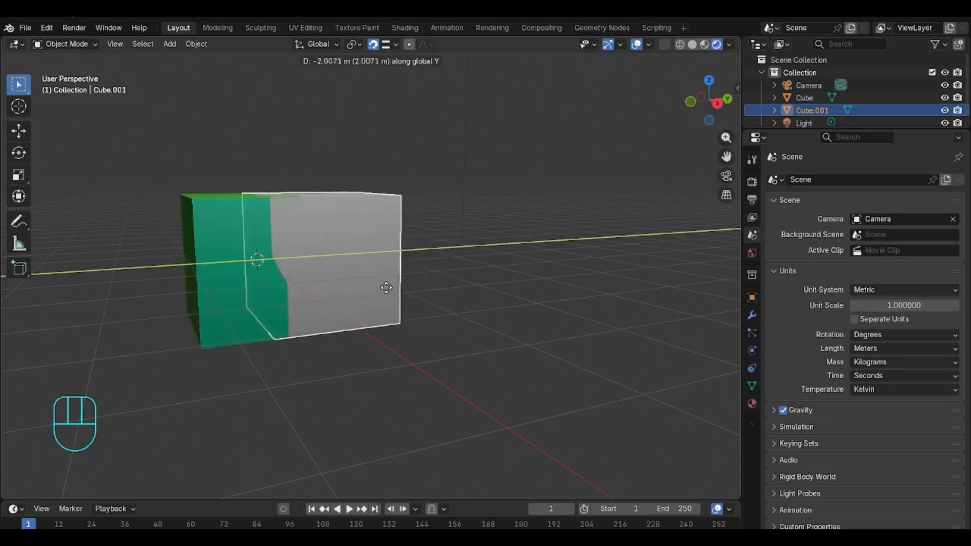
{"action": "left_click", "coordinate": [338, 285]}
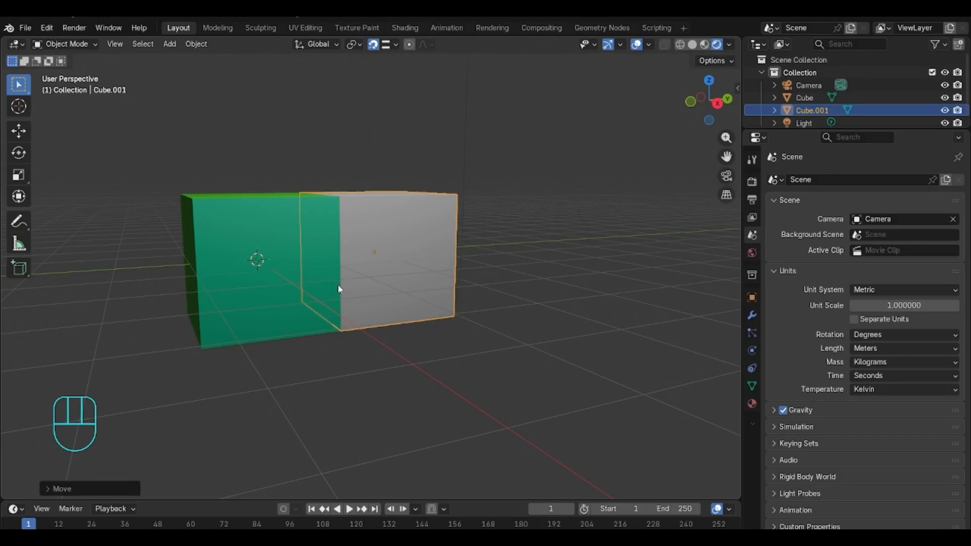
{"action": "scroll", "coordinate": [354, 280], "scroll_direction": "down", "scroll_amount": 3}
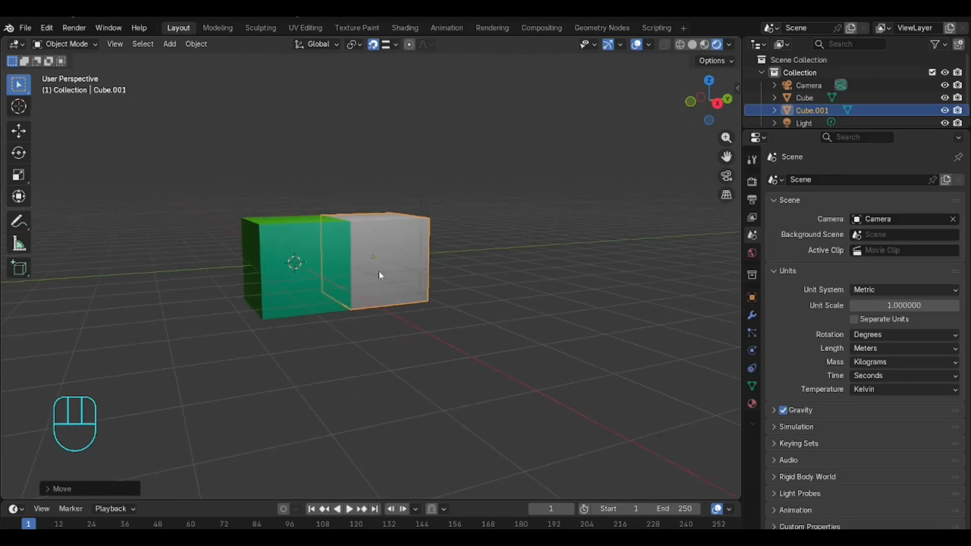
Step: Move the second cube along the Y axis so it sits a short gap away from the first cube
{"action": "middle_click_drag", "start_coordinate": [377, 315], "coordinate": [323, 353]}
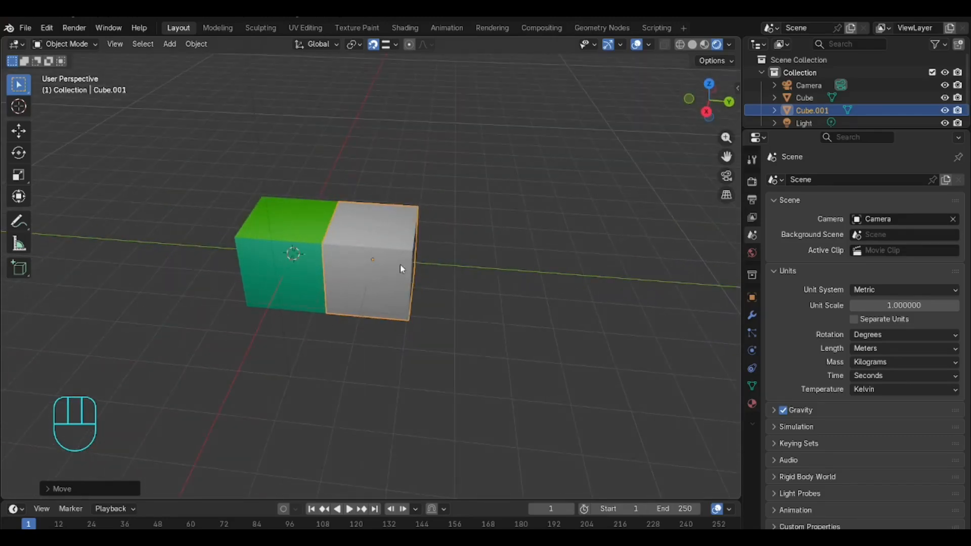
{"action": "key", "text": "g"}
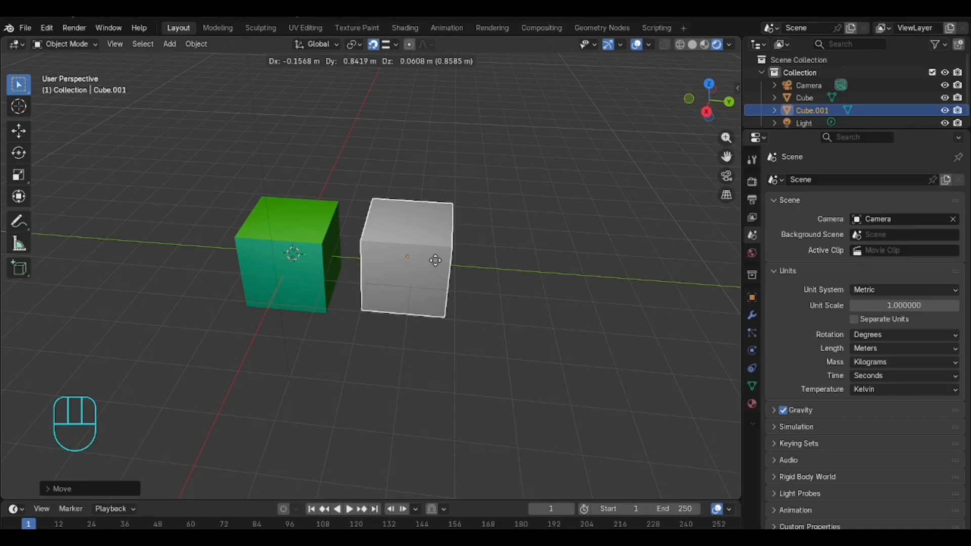
{"action": "key", "text": "y"}
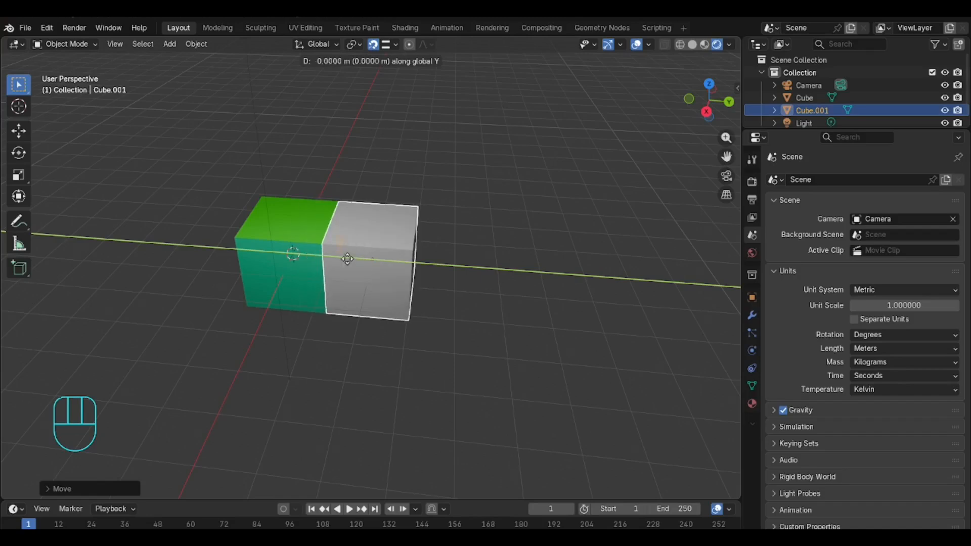
{"action": "left_click", "coordinate": [327, 289]}
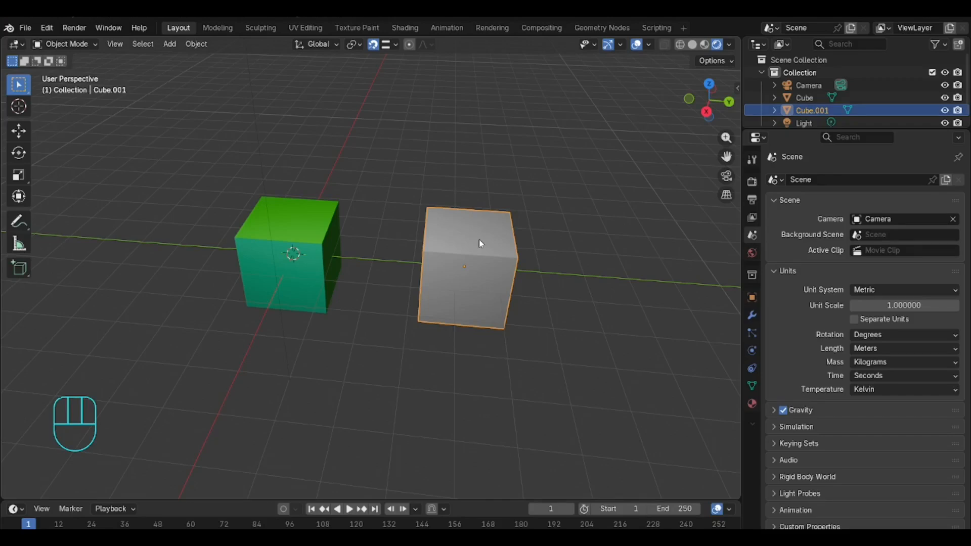
Step: Try to move the second cube along the X axis while setting a snap base point
{"action": "key", "text": "g"}
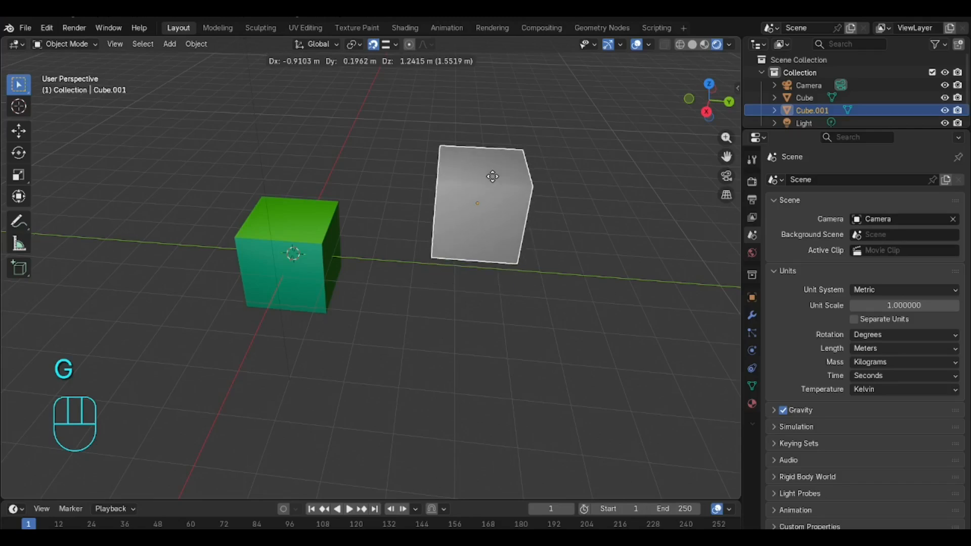
{"action": "key", "text": "x"}
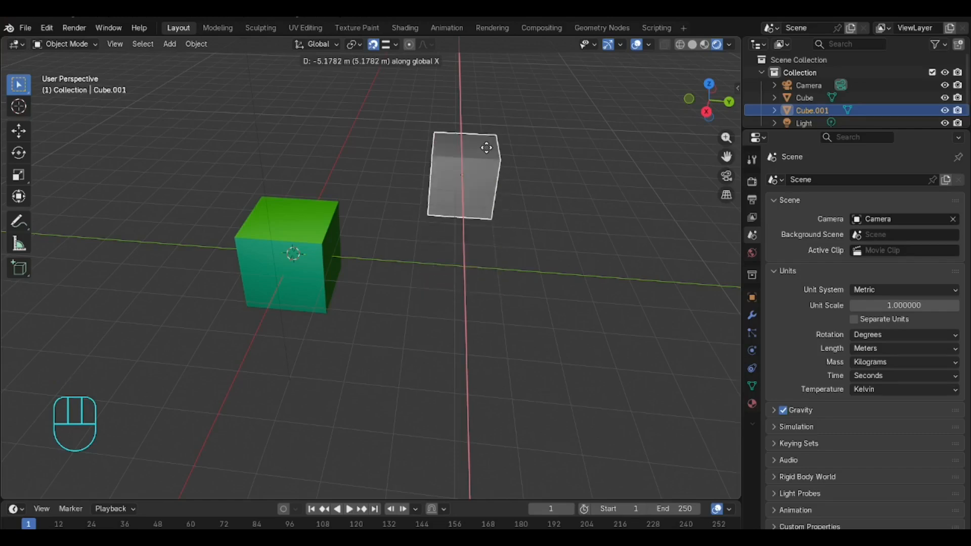
{"action": "key", "text": "b"}
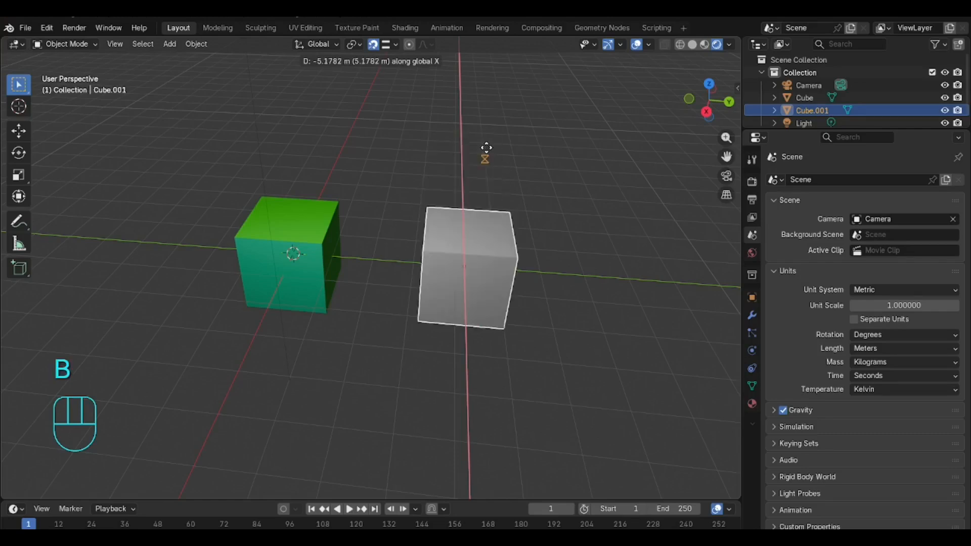
{"action": "right_click", "coordinate": [485, 147]}
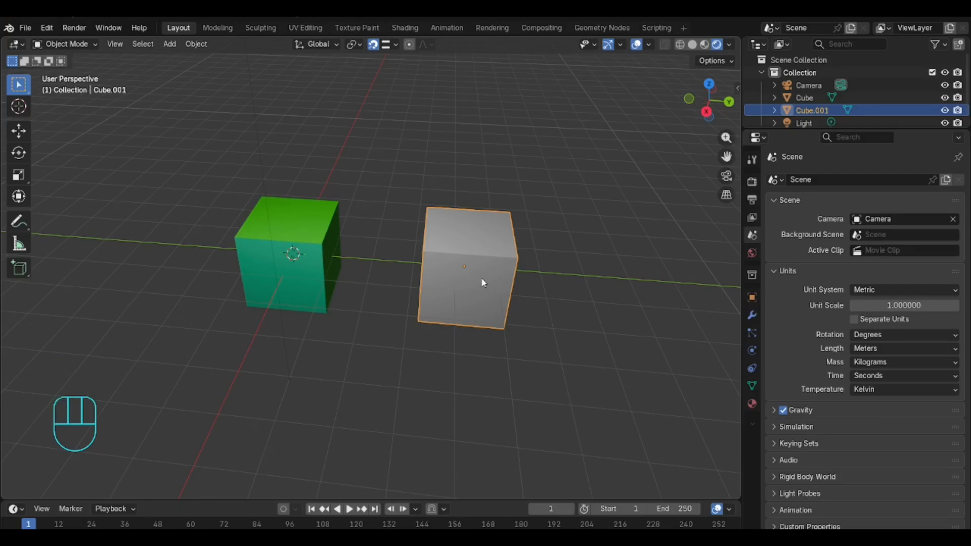
{"action": "key", "text": "g"}
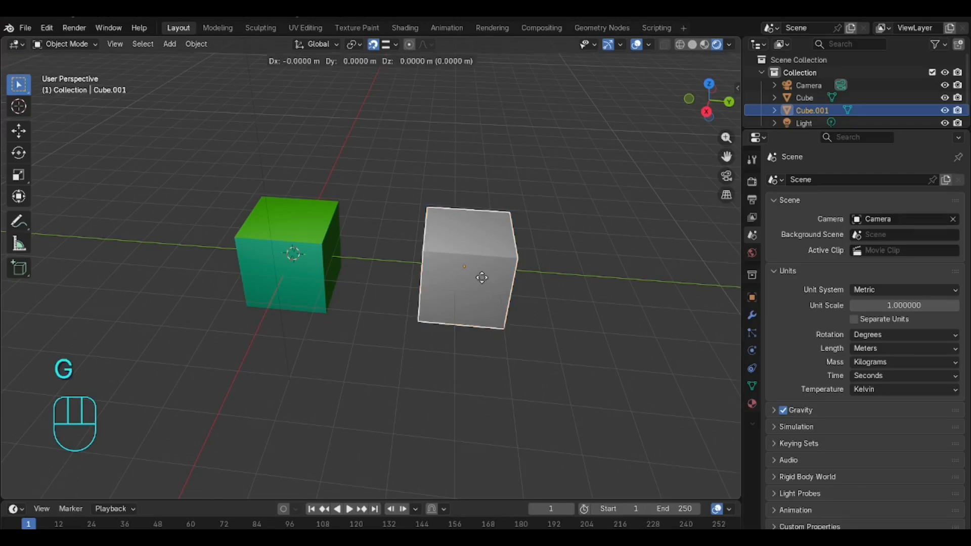
{"action": "key", "text": "x"}
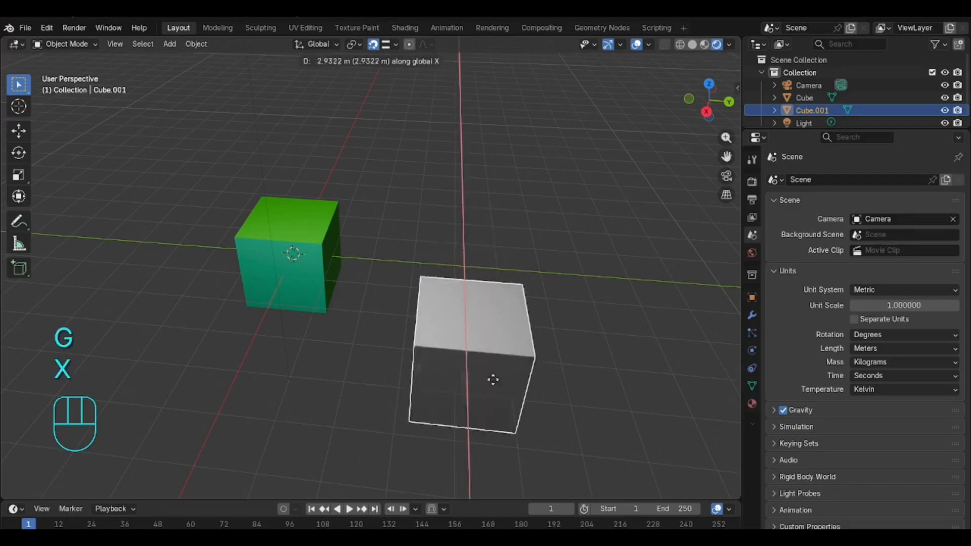
{"action": "key", "text": "b"}
{"action": "left_click", "coordinate": [482, 361]}
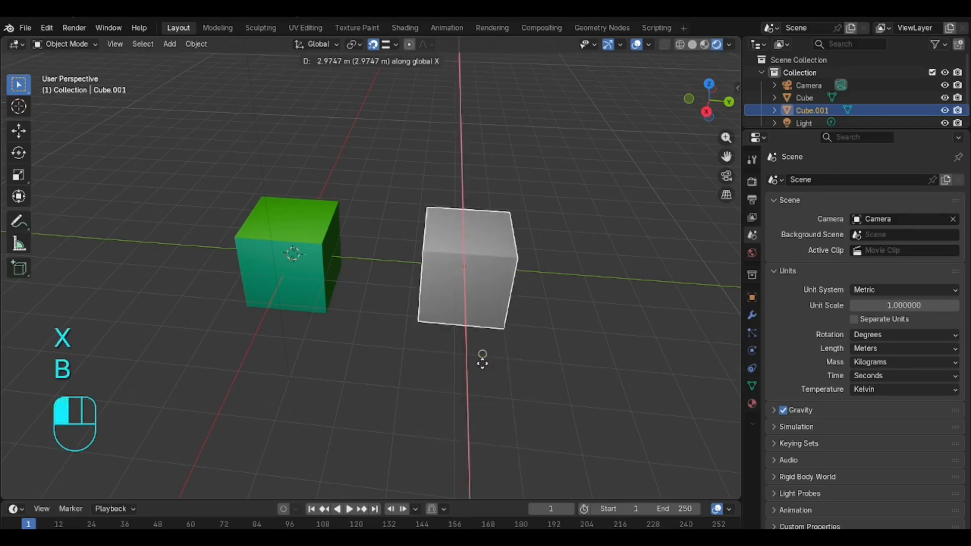
{"action": "right_click", "coordinate": [482, 363]}
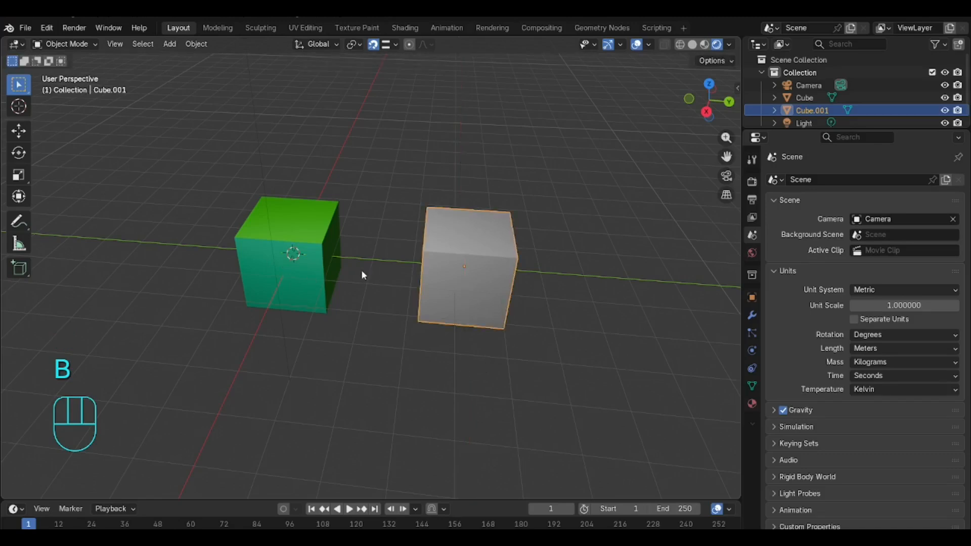